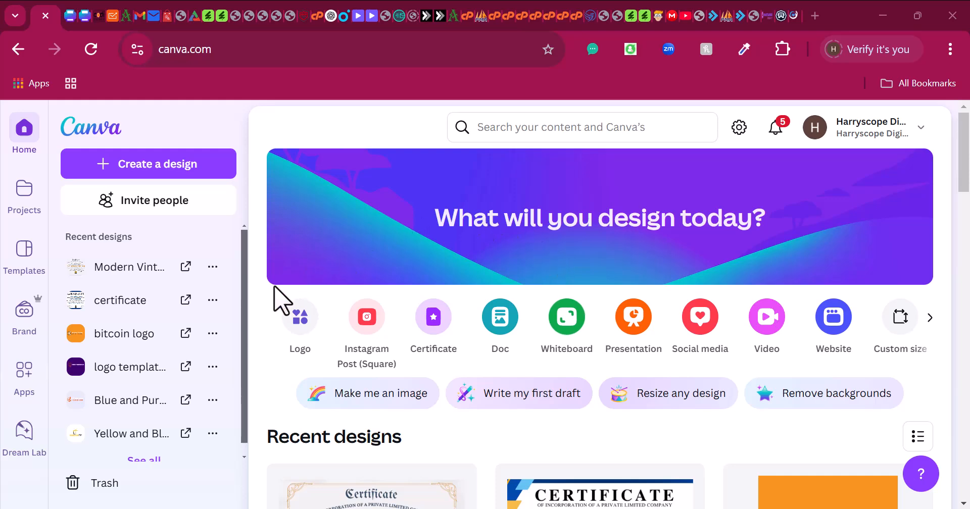
# - Search the Canva template library for 'website' and browse the 1,964 Canva Templates results
pyautogui.scroll(-4, 500, 363)
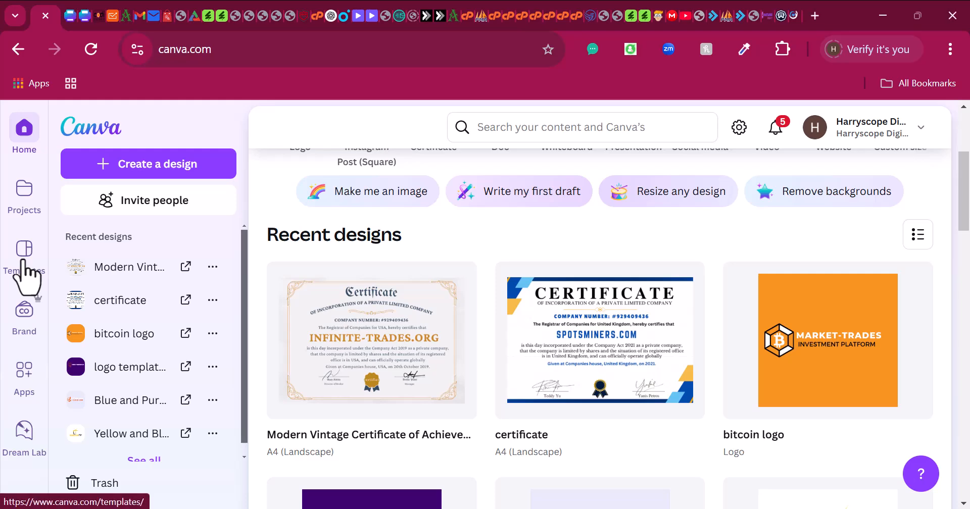
pyautogui.click(25, 253)
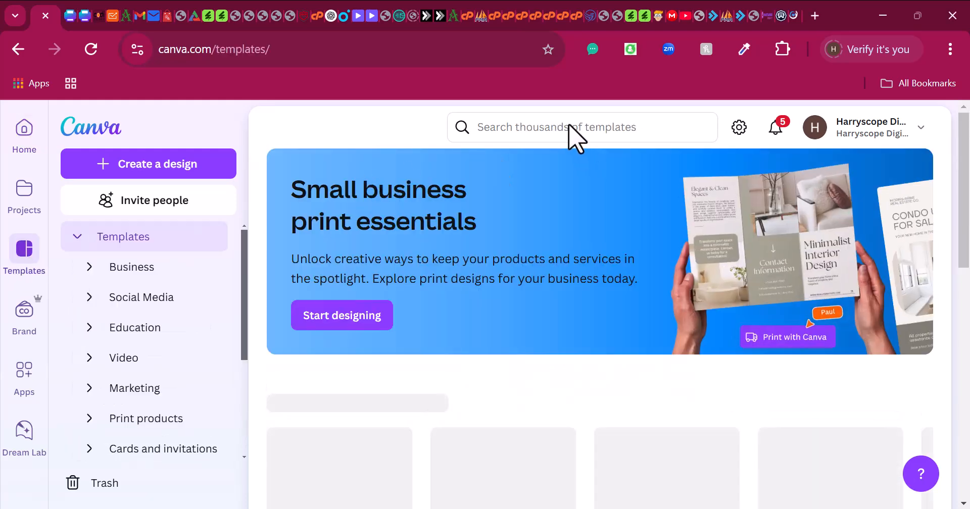
pyautogui.click(601, 129)
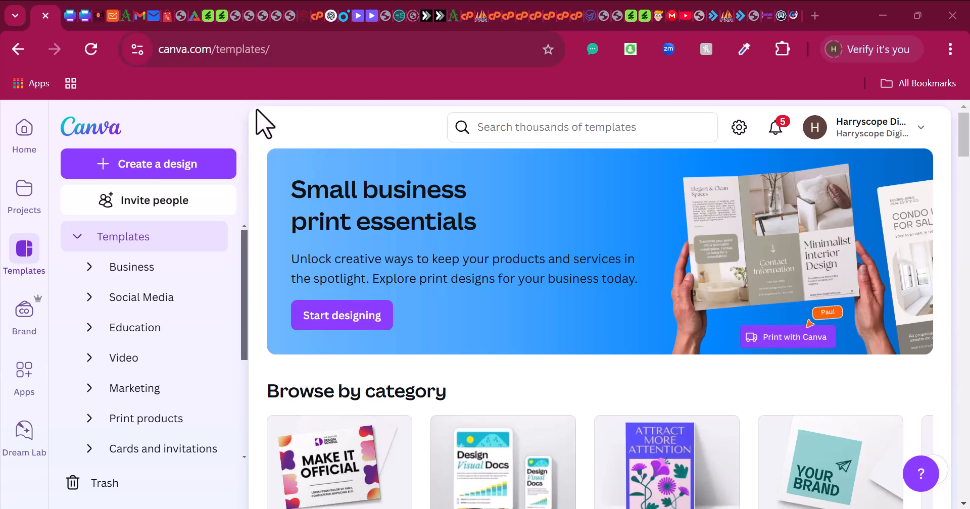
pyautogui.click(524, 130)
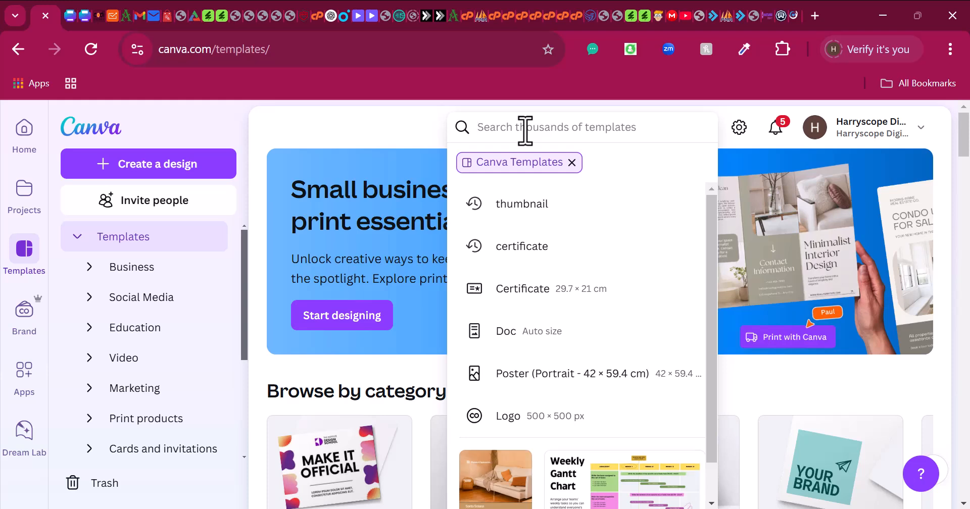
pyautogui.write('website')
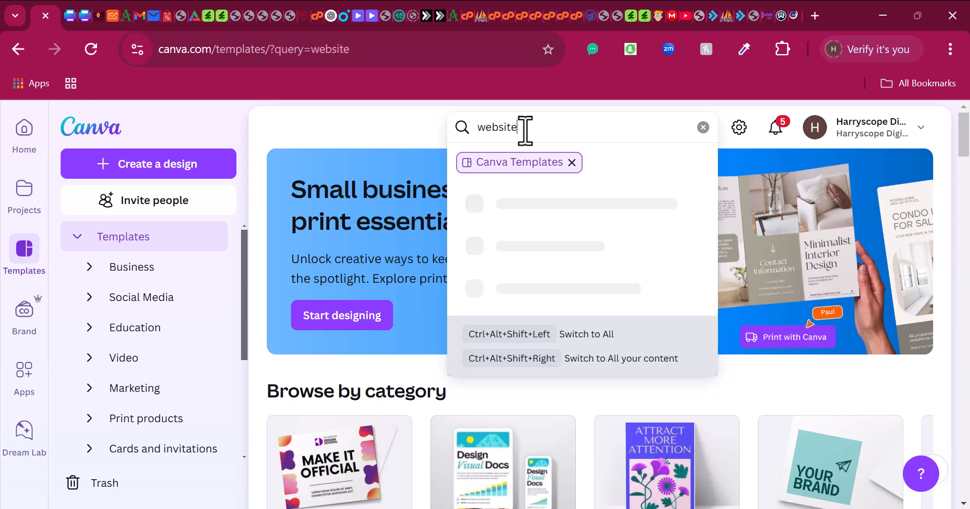
pyautogui.press('Return')
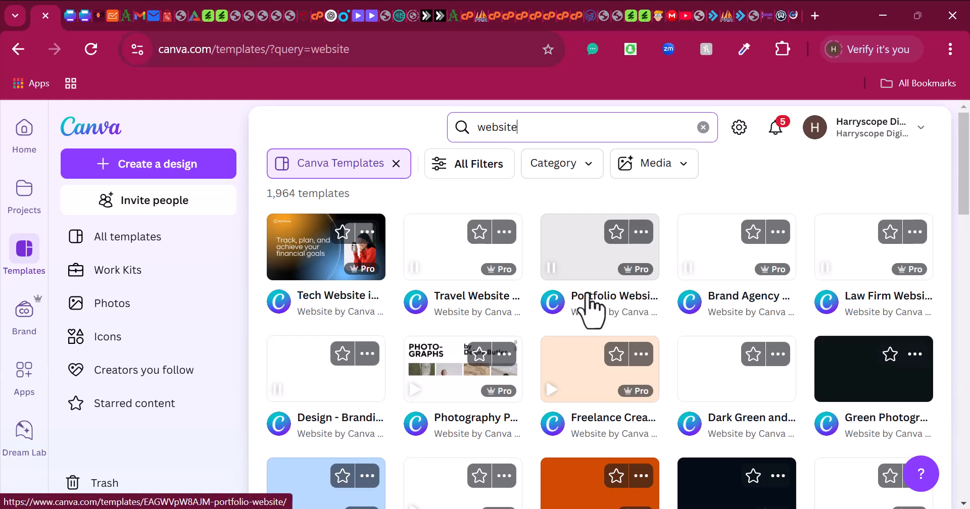
pyautogui.scroll(-4, 788, 223)
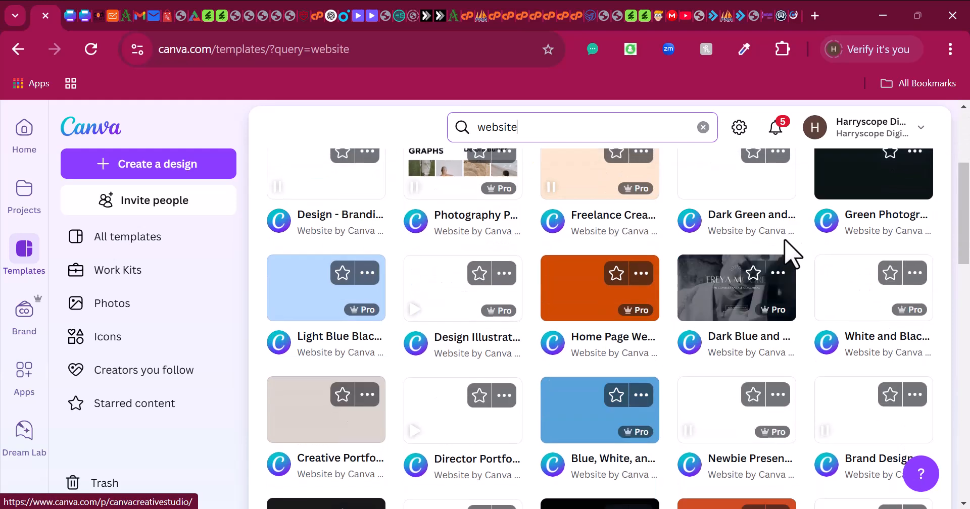
pyautogui.scroll(-4, 785, 255)
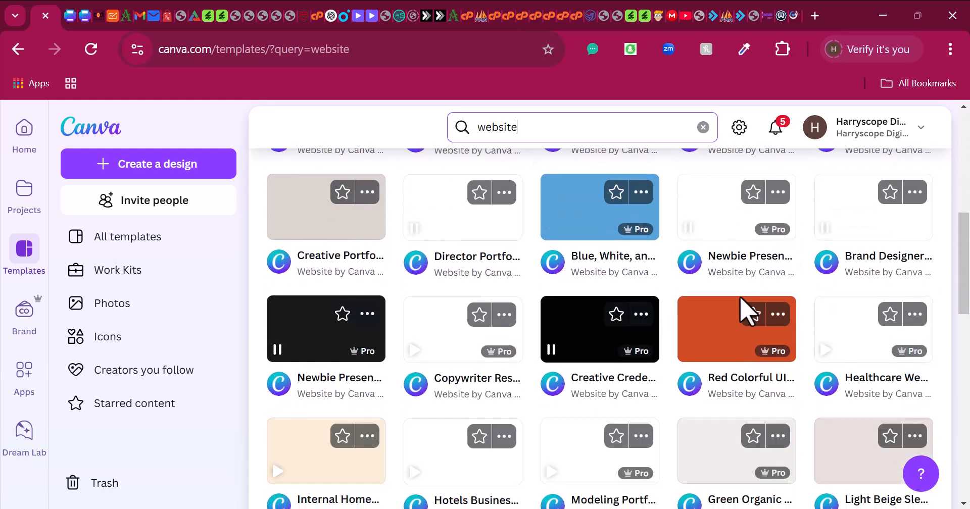
pyautogui.scroll(8, 737, 305)
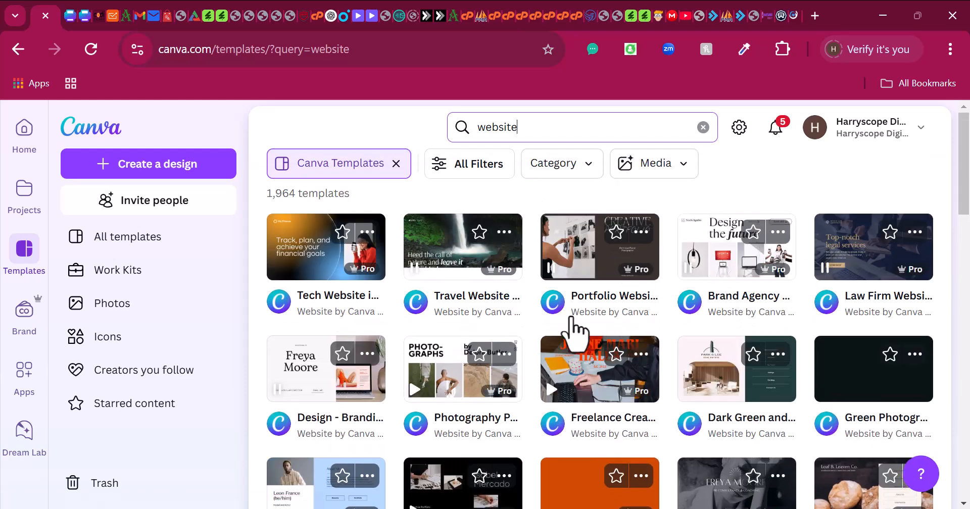
pyautogui.scroll(-10, 567, 353)
# - Replace the search term with 'digital' and scroll through the 20,000 matching templates
pyautogui.click(525, 126)
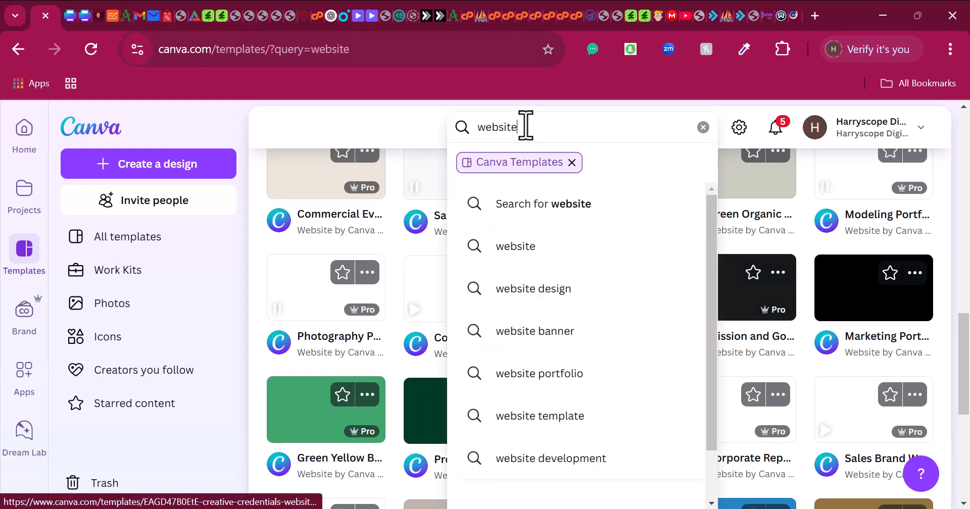
pyautogui.hotkey('ctrl', 'a')
pyautogui.write('d')
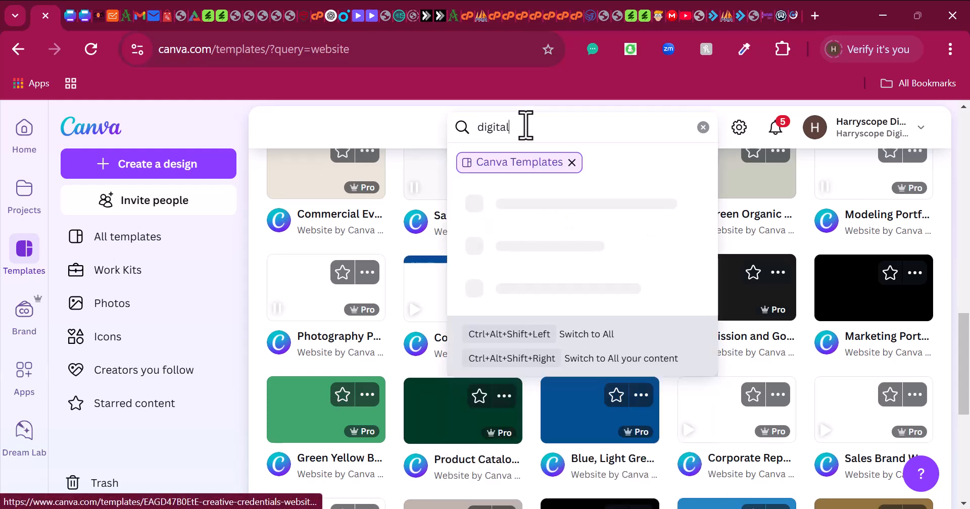
pyautogui.press('Return')
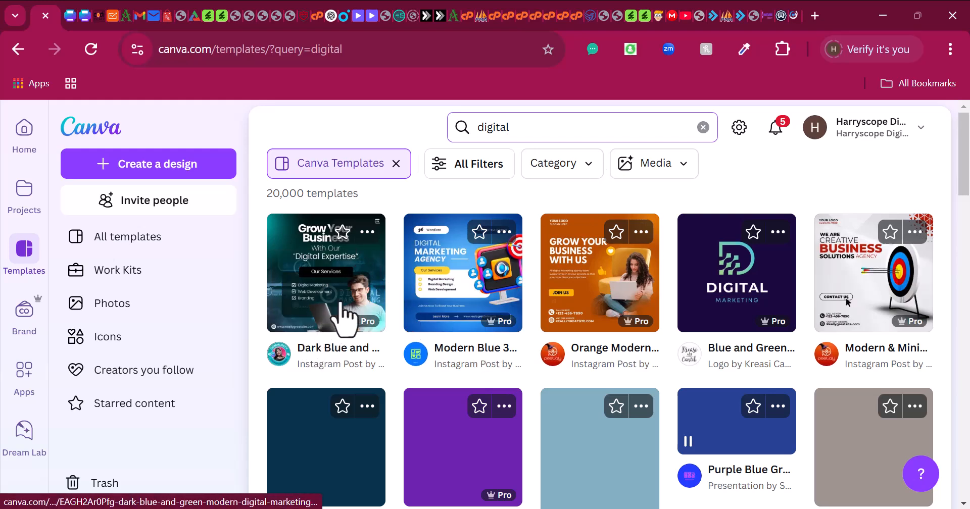
pyautogui.scroll(-2, 737, 328)
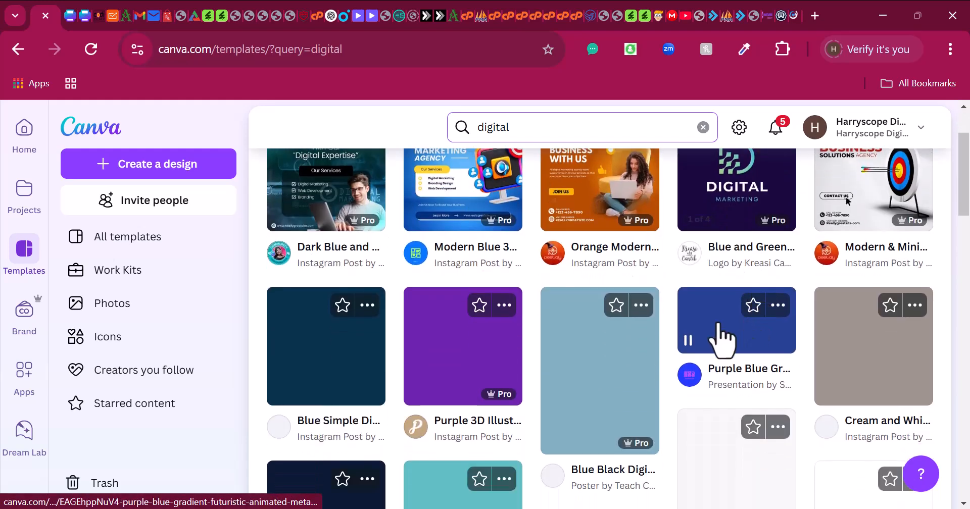
pyautogui.scroll(2, 508, 298)
pyautogui.scroll(-2, 707, 447)
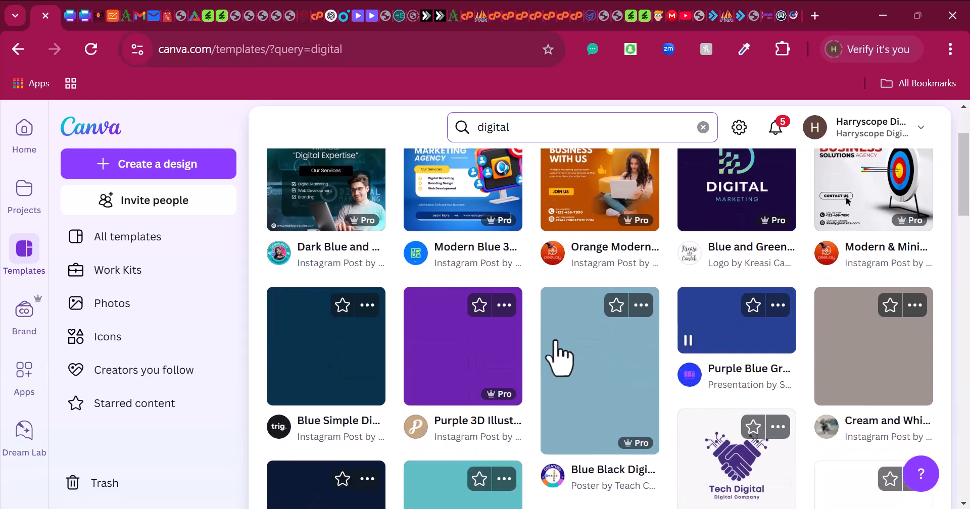
pyautogui.scroll(-1, 576, 361)
pyautogui.scroll(3, 576, 361)
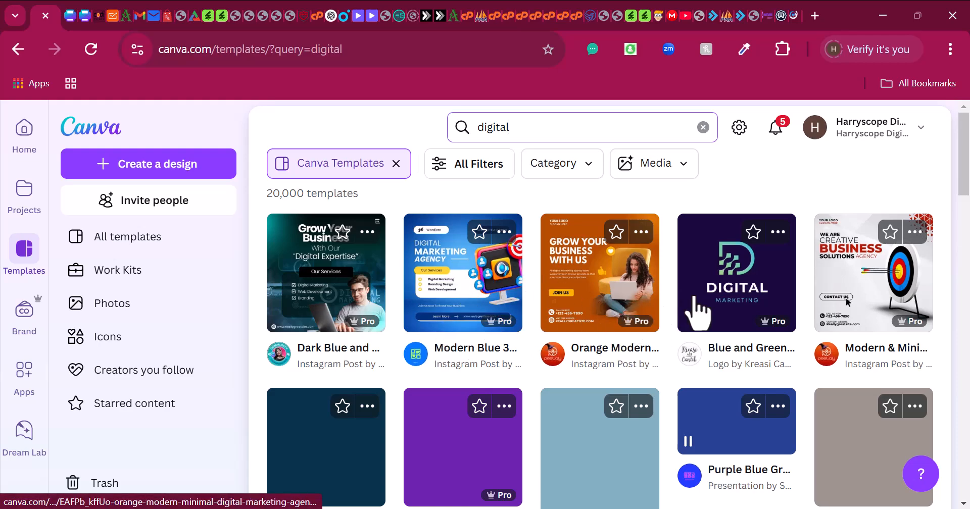
pyautogui.scroll(-10, 513, 329)
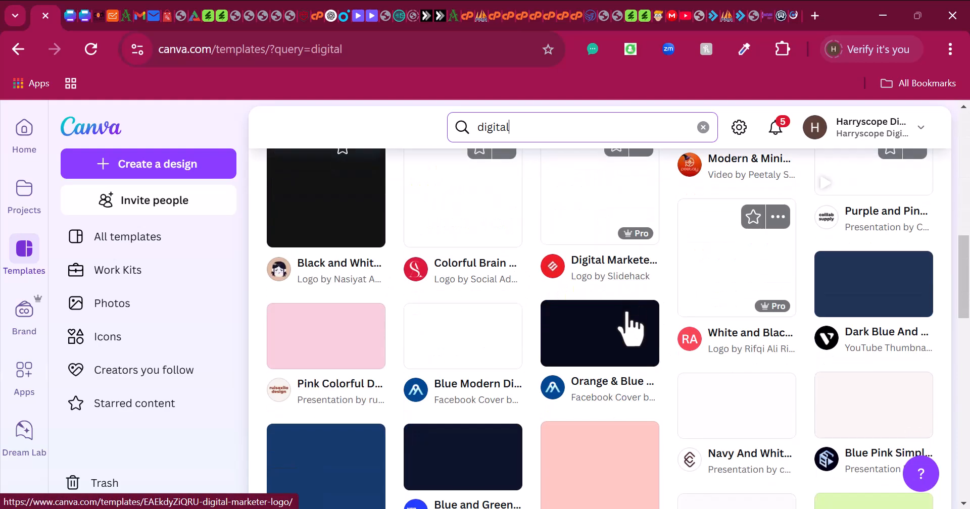
pyautogui.scroll(3, 510, 303)
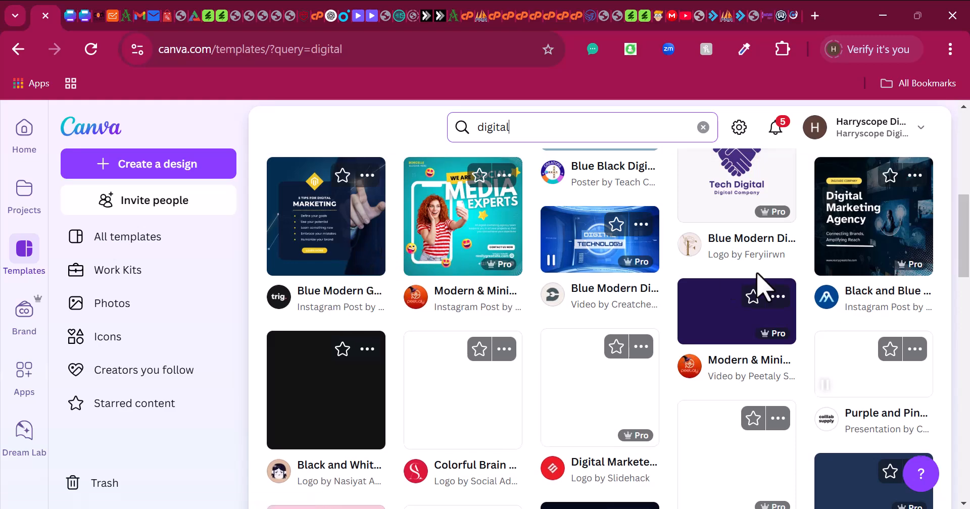
pyautogui.scroll(-1, 758, 283)
pyautogui.scroll(-3, 753, 297)
pyautogui.scroll(8, 612, 281)
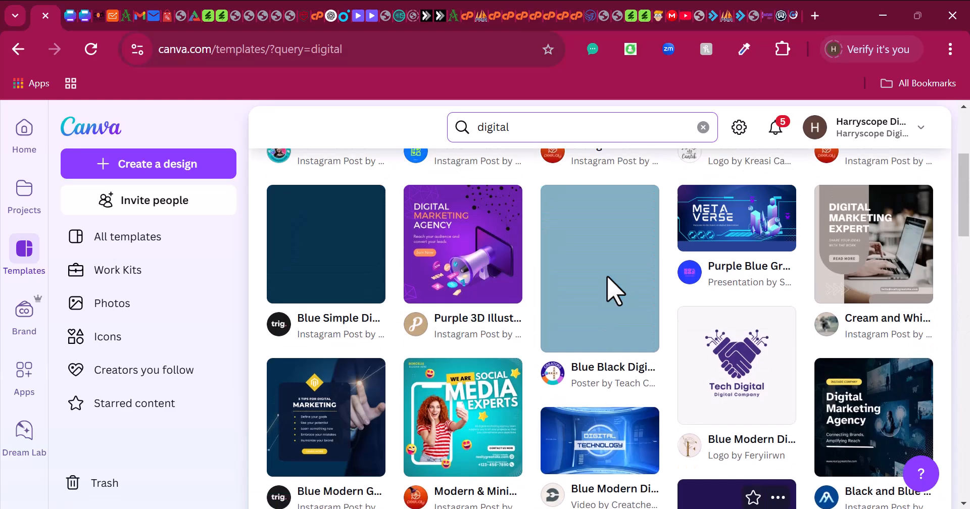
pyautogui.scroll(2, 611, 290)
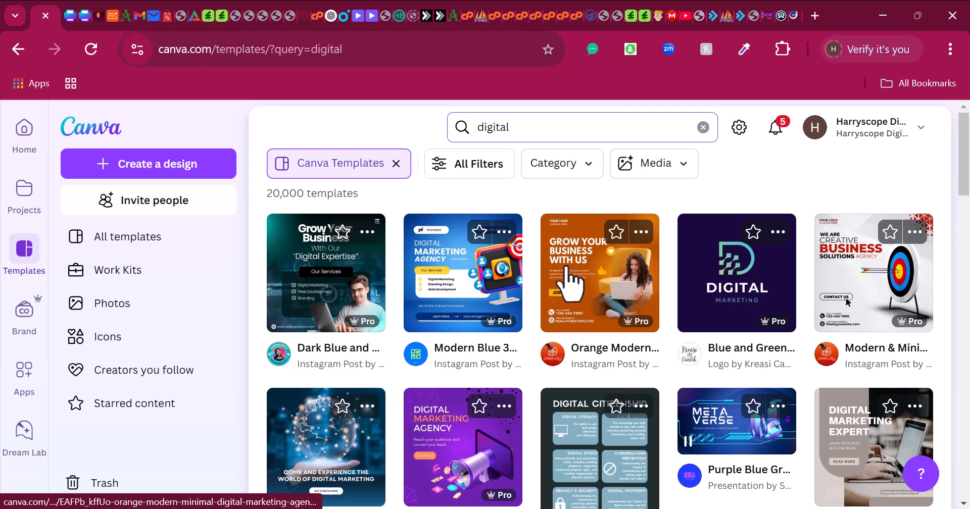
# - Customize the Orange Modern & Minimal Digital Marketing Agency Instagram Post template and zoom to 42%
pyautogui.click(576, 279)
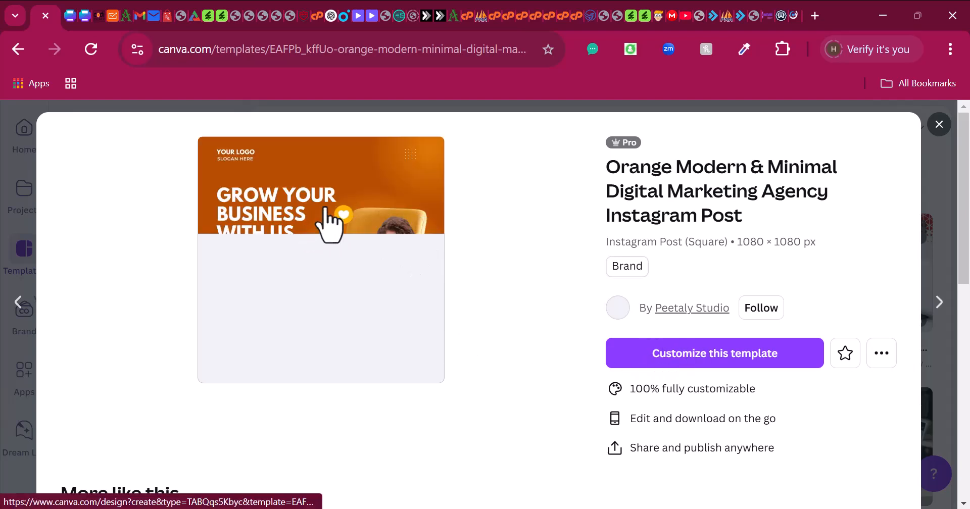
pyautogui.click(647, 356)
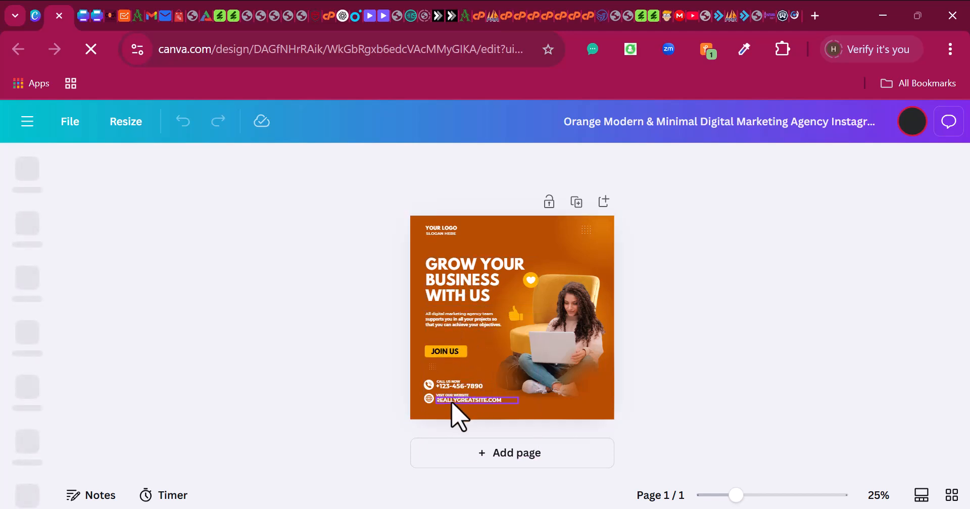
pyautogui.moveTo(745, 498); pyautogui.dragTo(754, 497)
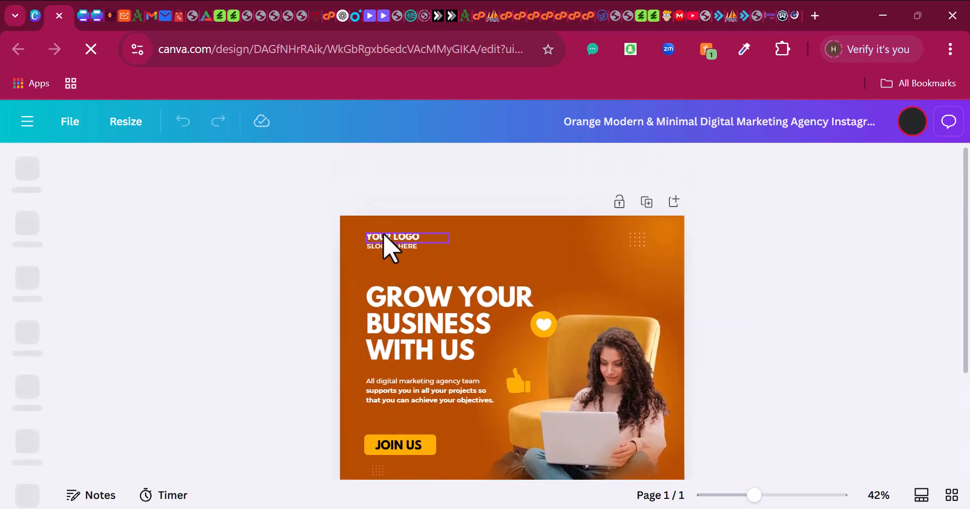
# - Delete the YOUR LOGO and SLOGAN HERE placeholder texts, then bring up the Uploads panel
pyautogui.click(402, 252)
pyautogui.press('Delete')
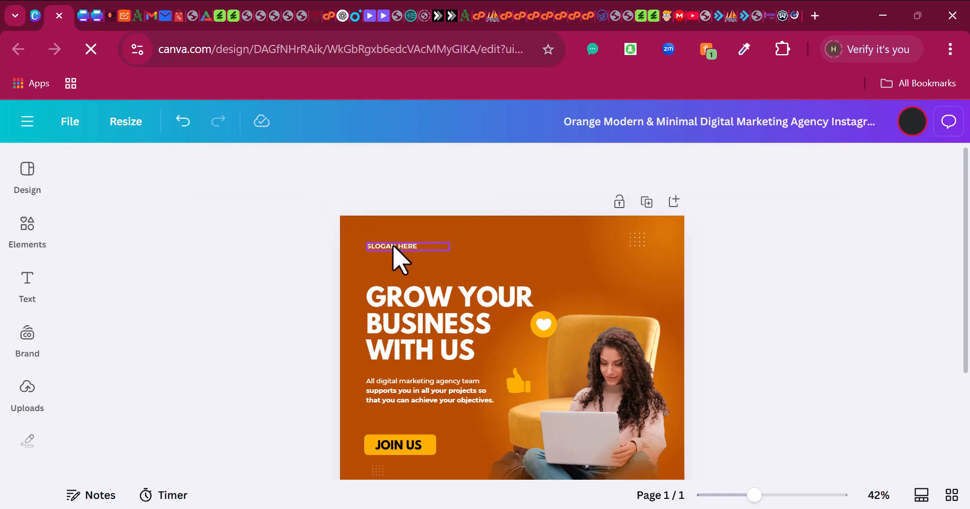
pyautogui.click(393, 246)
pyautogui.press('Delete')
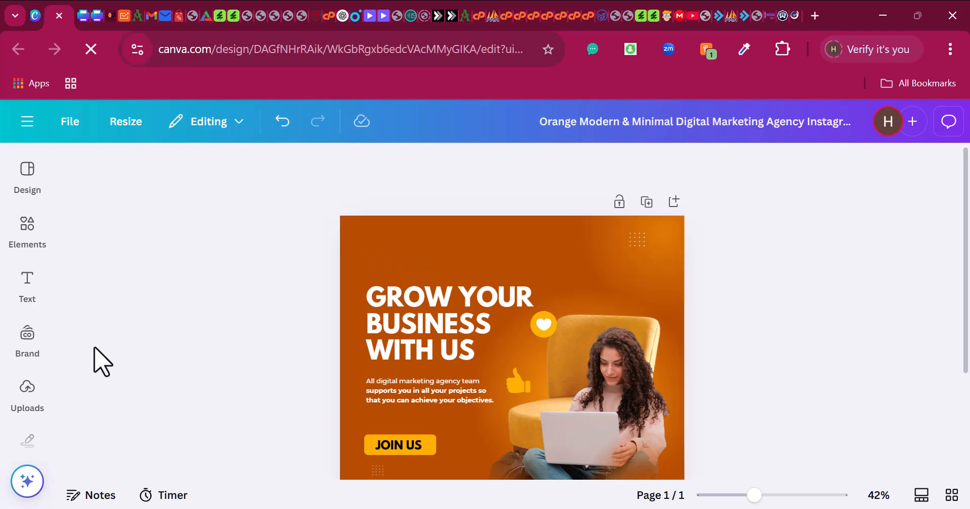
pyautogui.click(28, 388)
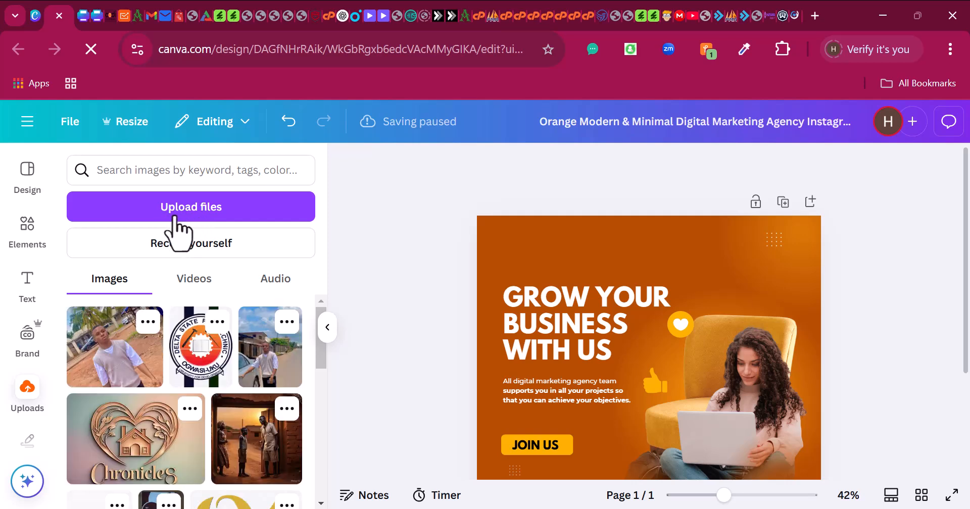
pyautogui.scroll(-2, 273, 353)
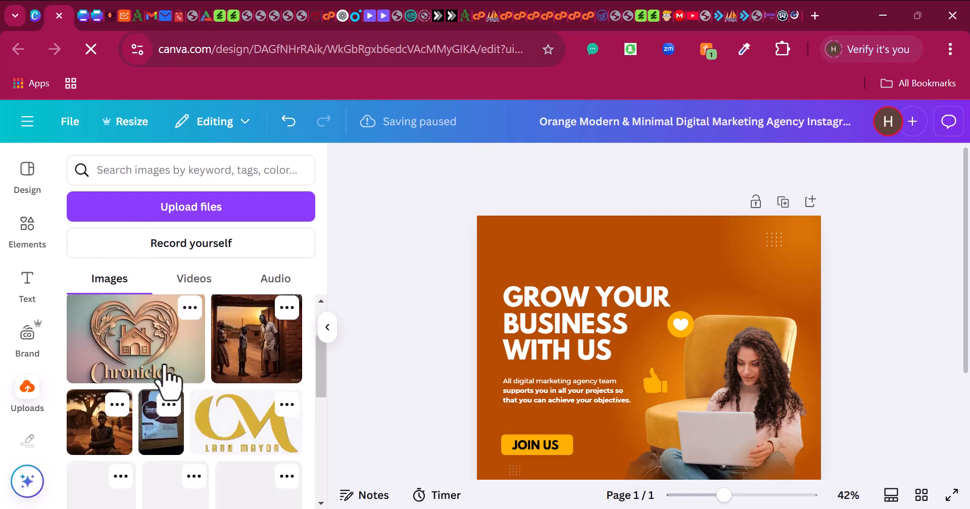
pyautogui.scroll(-10, 225, 390)
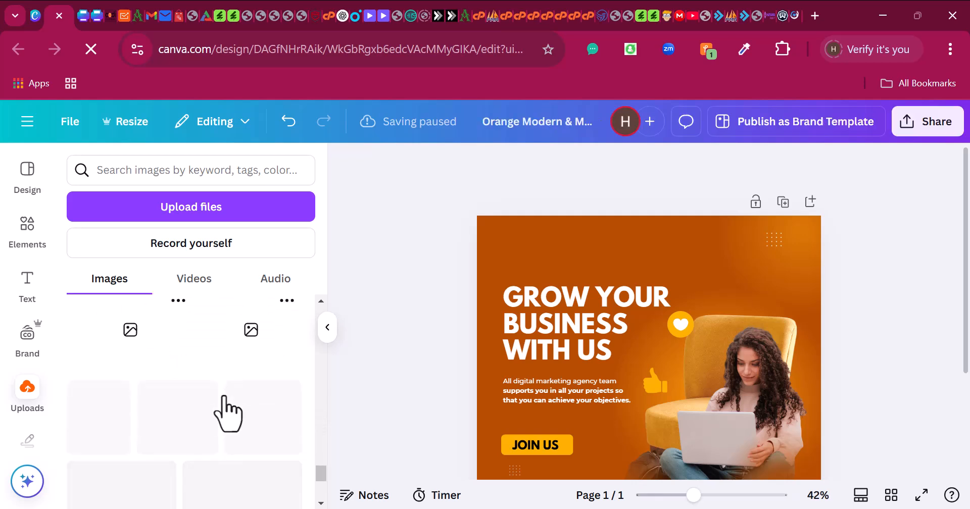
pyautogui.scroll(-3, 220, 402)
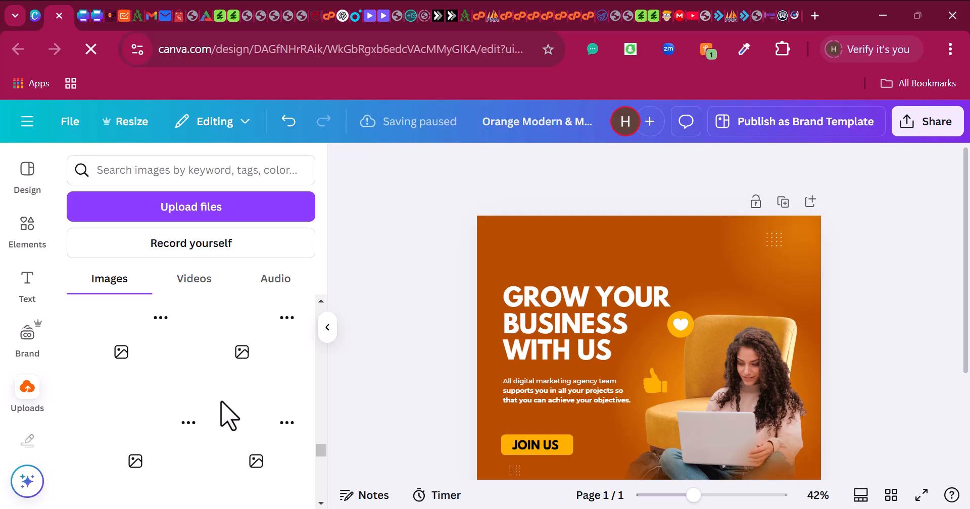
pyautogui.scroll(-4, 221, 401)
pyautogui.scroll(-3, 231, 420)
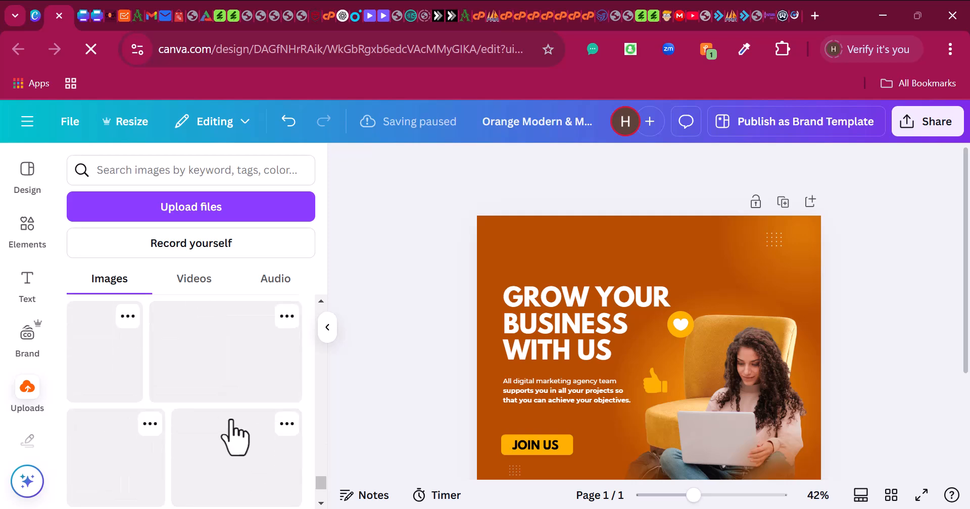
pyautogui.scroll(-3, 235, 437)
pyautogui.scroll(10, 231, 430)
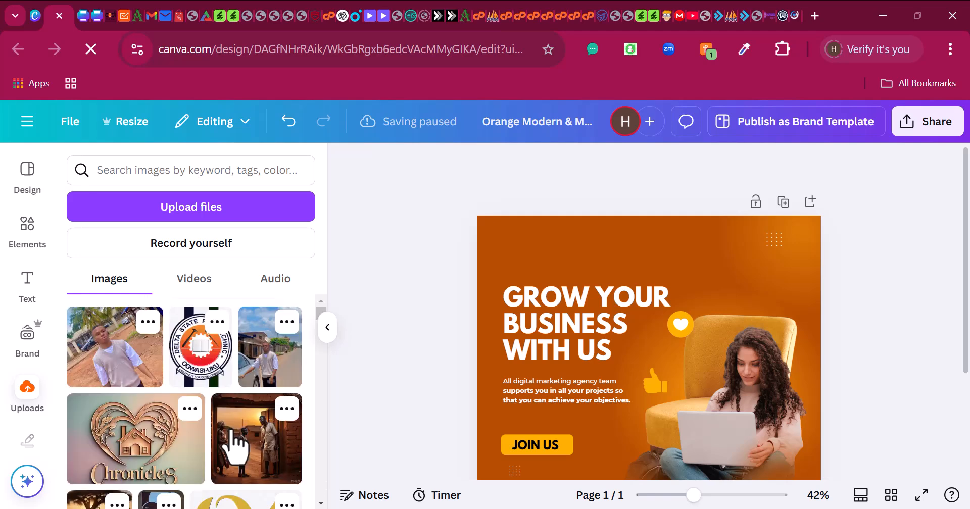
pyautogui.scroll(-15, 230, 435)
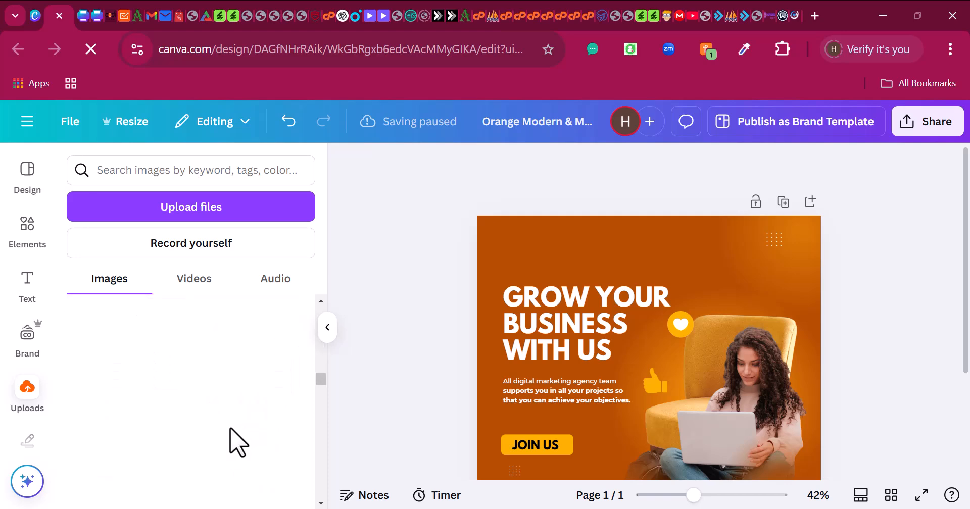
pyautogui.scroll(-5, 236, 447)
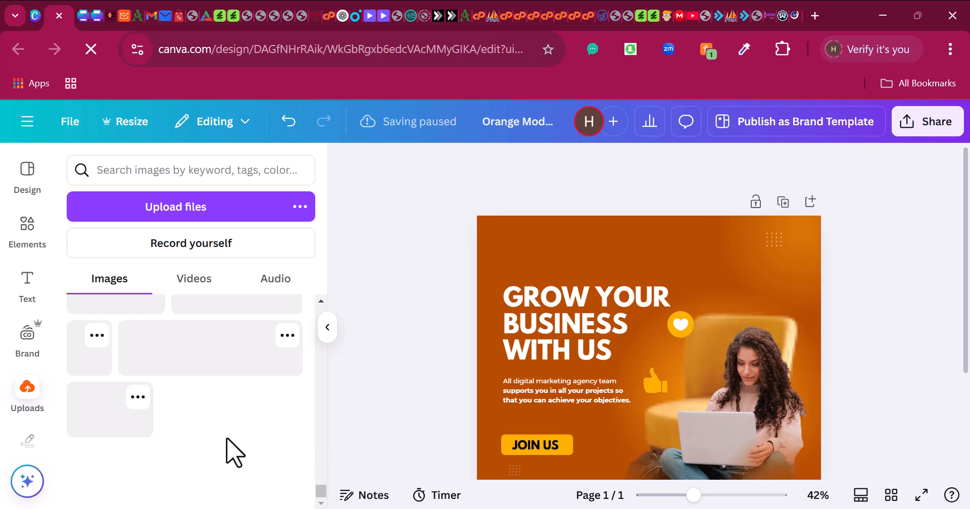
pyautogui.scroll(-2, 235, 452)
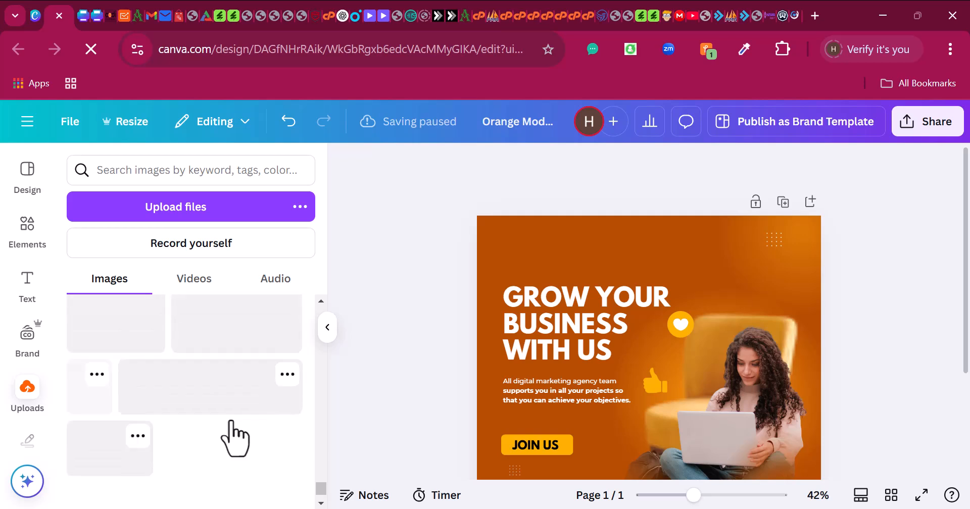
pyautogui.scroll(-3, 224, 437)
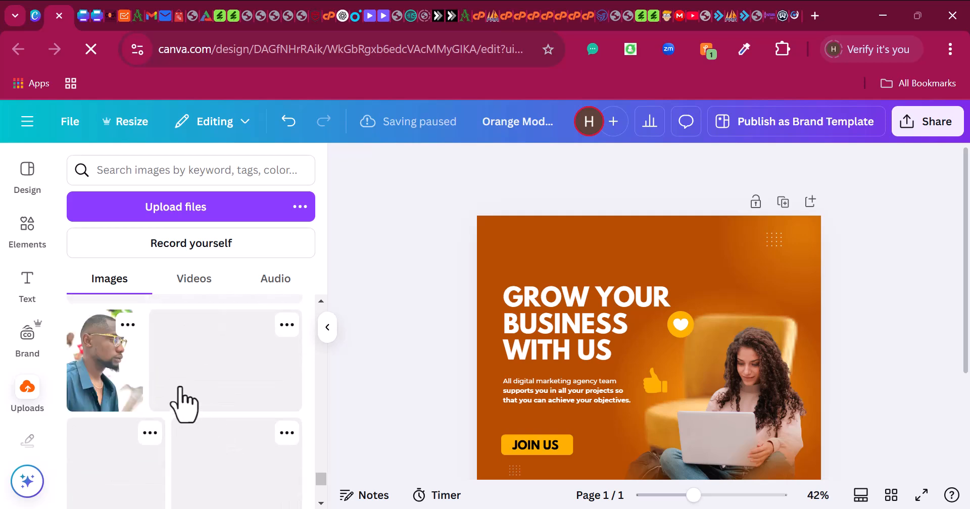
pyautogui.scroll(2, 164, 406)
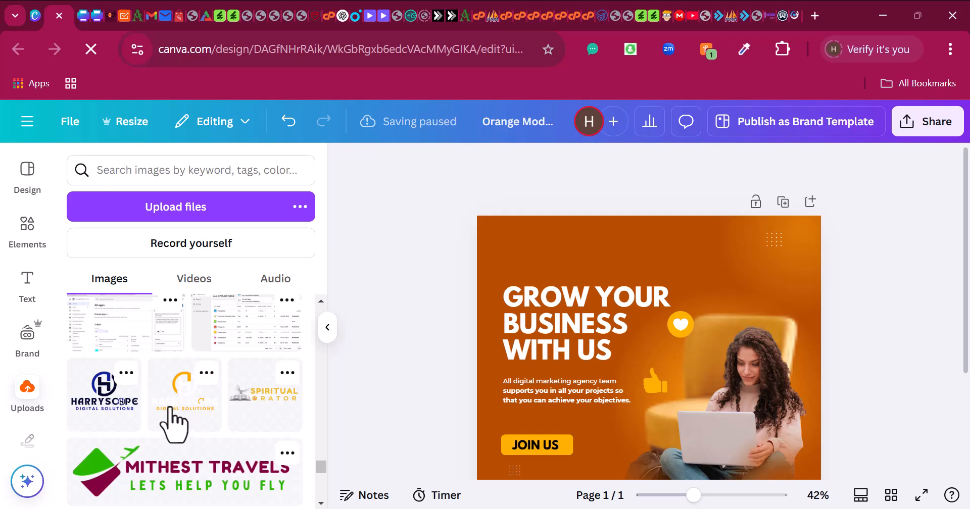
# - Insert the orange HARRYSCOPE logo from Uploads, crop and shrink it, and place it top-left
pyautogui.click(171, 419)
pyautogui.moveTo(666, 396); pyautogui.dragTo(565, 323)
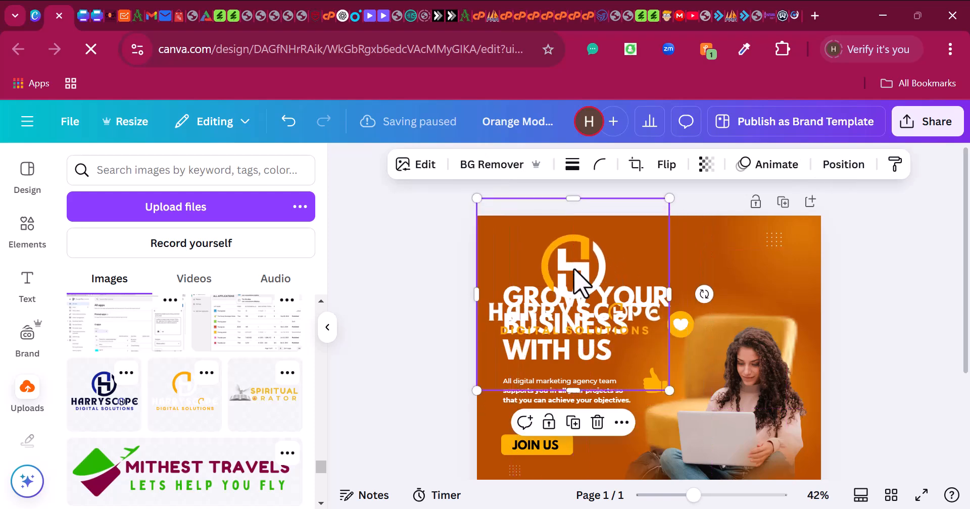
pyautogui.moveTo(575, 283); pyautogui.dragTo(716, 315)
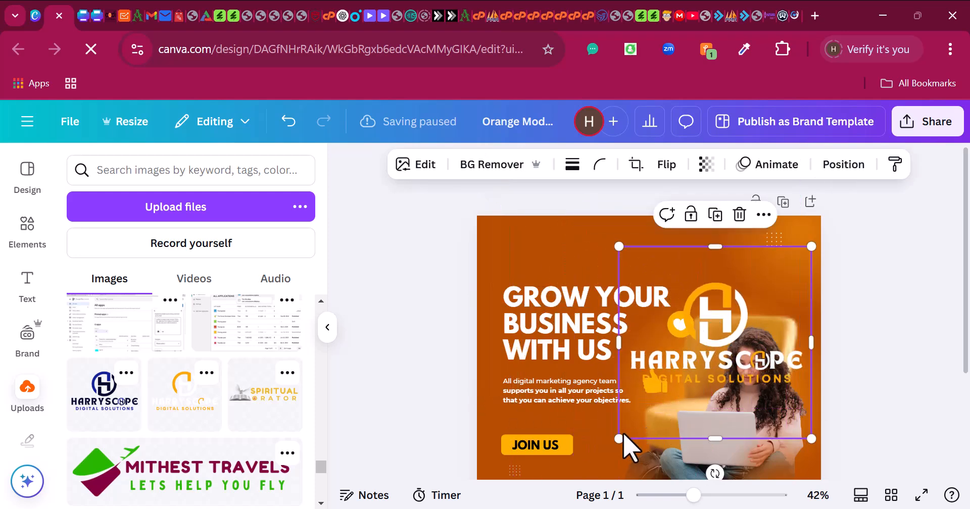
pyautogui.moveTo(713, 437); pyautogui.dragTo(713, 391)
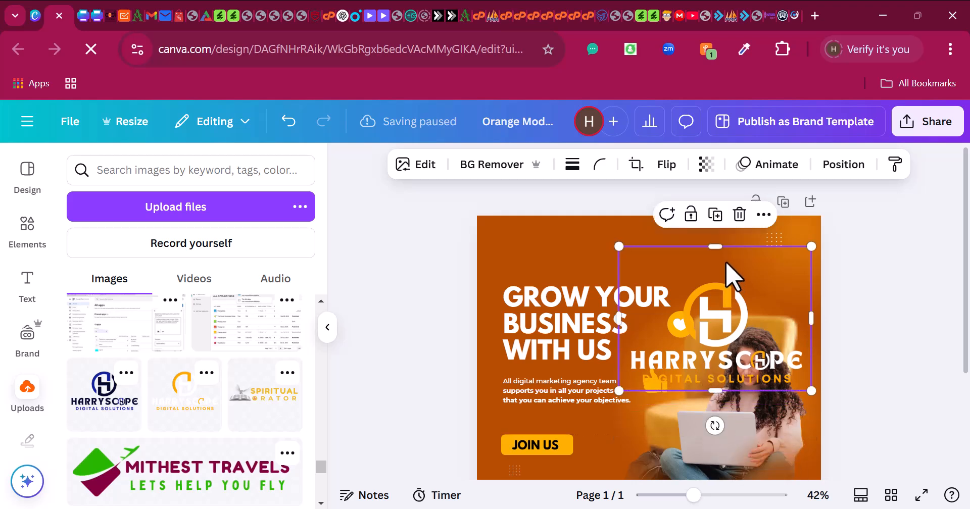
pyautogui.moveTo(713, 247); pyautogui.dragTo(714, 276)
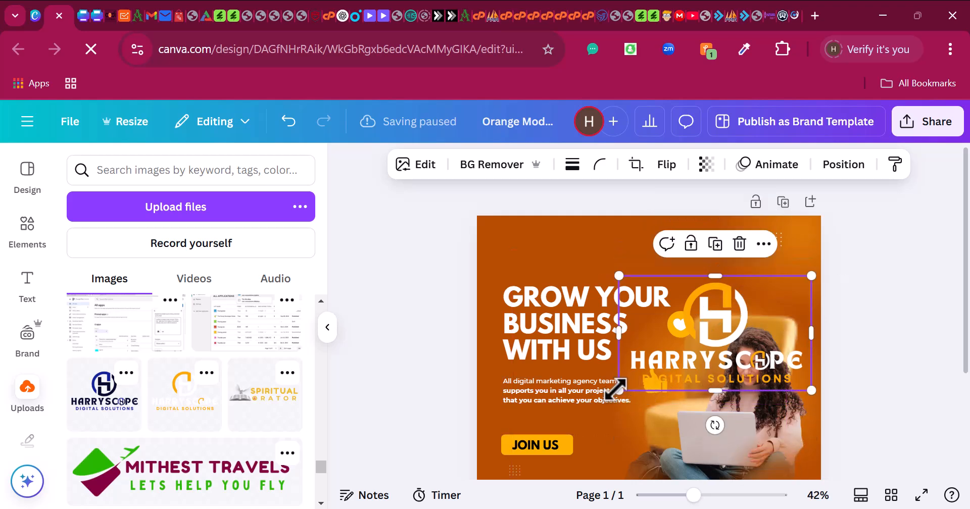
pyautogui.moveTo(619, 390); pyautogui.dragTo(726, 327)
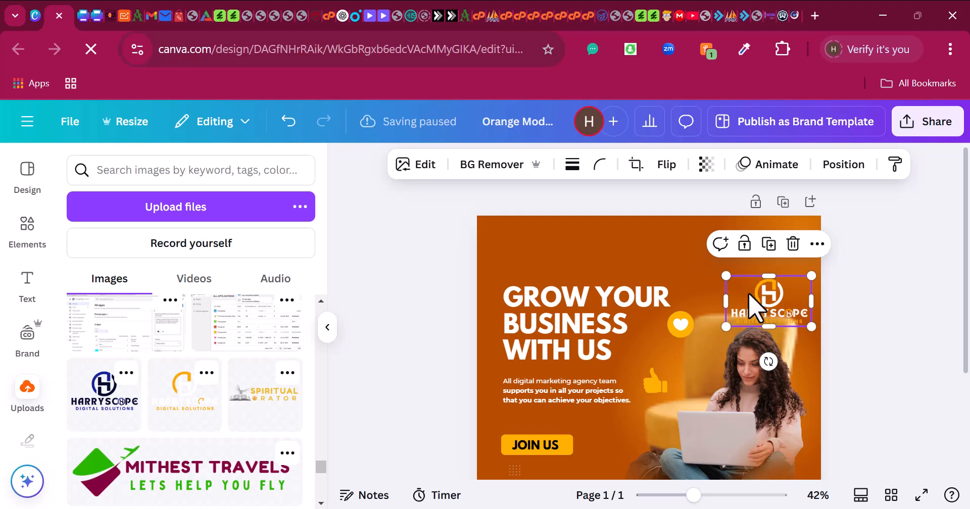
pyautogui.moveTo(748, 296); pyautogui.dragTo(562, 249)
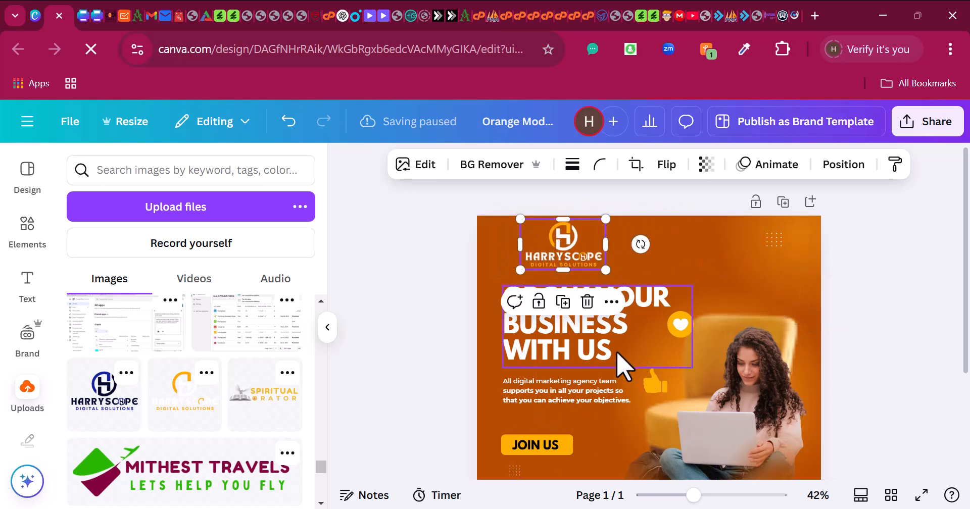
pyautogui.click(889, 314)
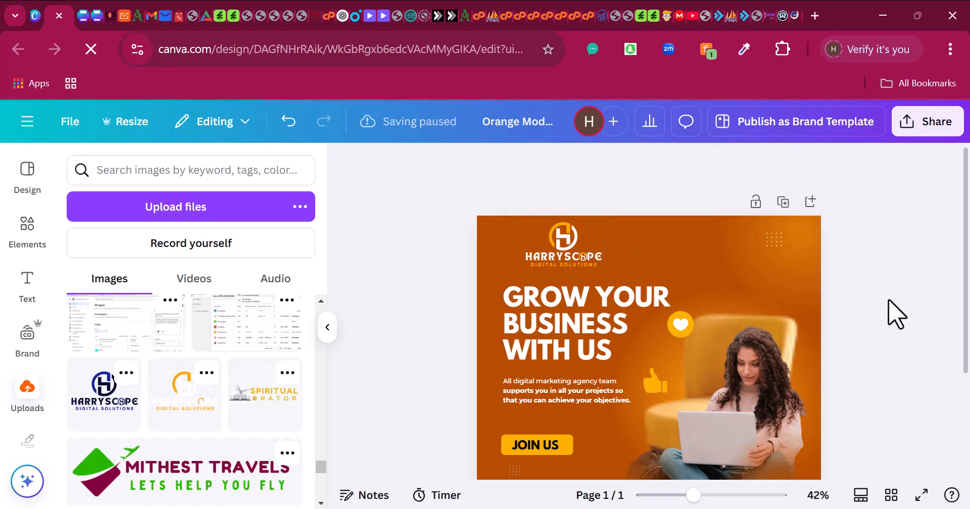
pyautogui.click(581, 268)
pyautogui.click(720, 277)
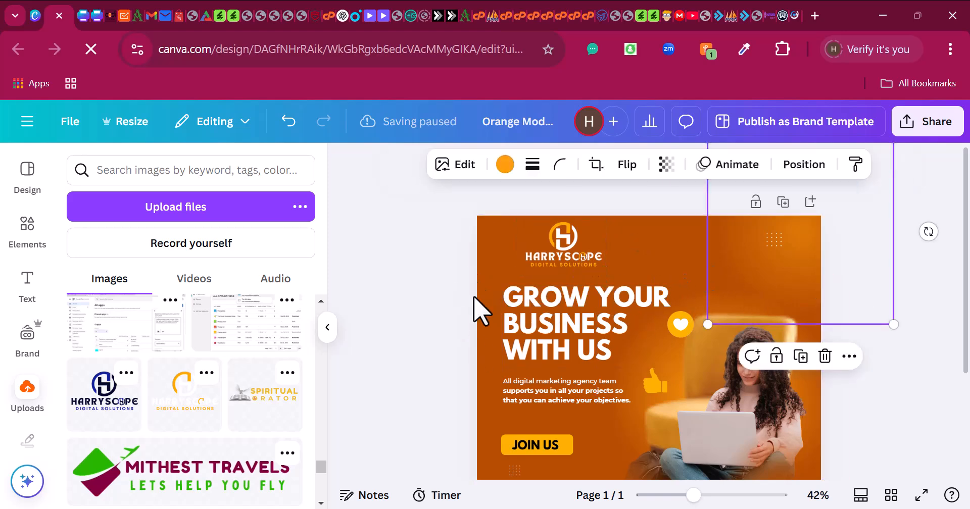
# - Change the page background colour to Black from Document colors
pyautogui.scroll(-3, 479, 309)
pyautogui.click(495, 280)
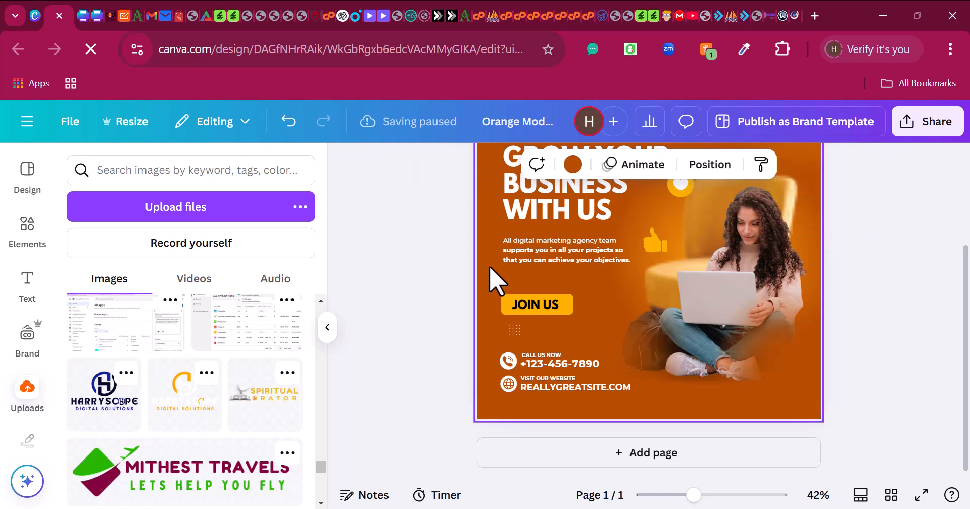
pyautogui.scroll(3, 500, 282)
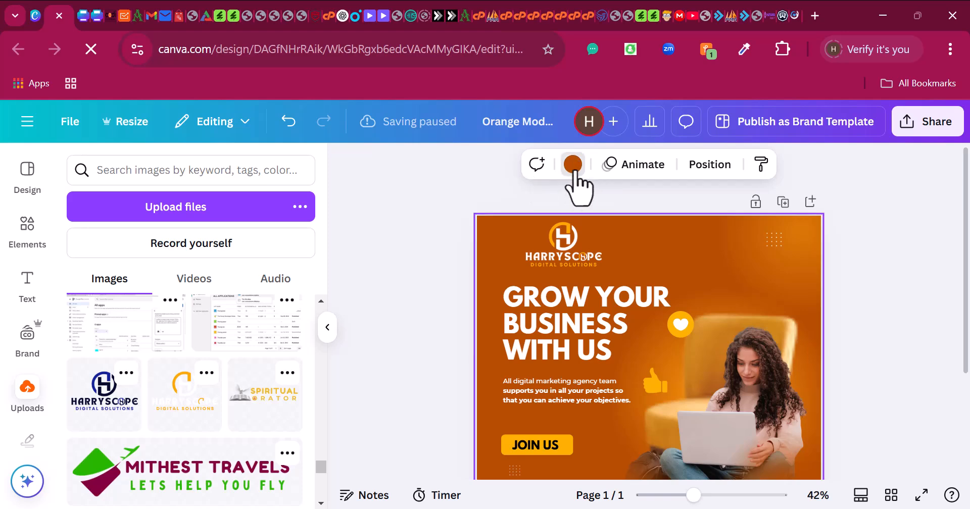
pyautogui.click(572, 165)
pyautogui.click(124, 279)
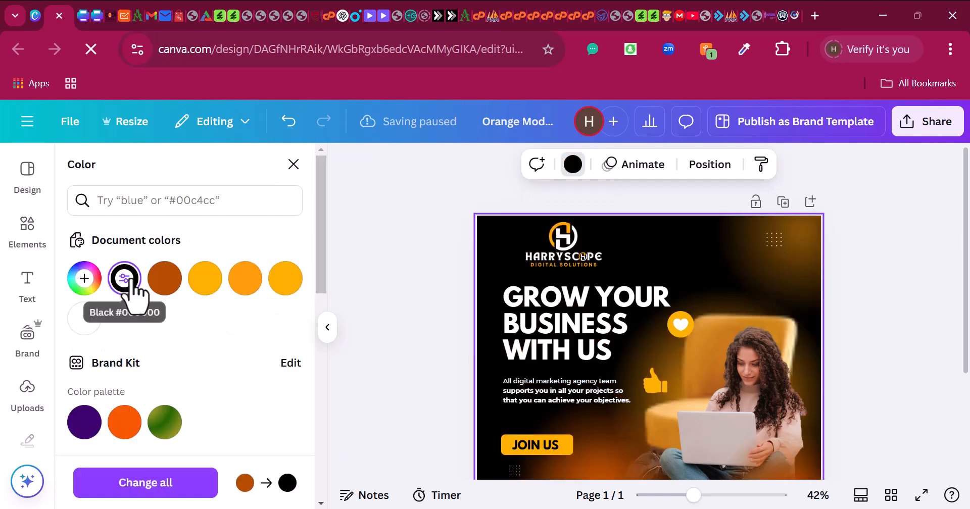
# - Move the orange glow graphic to the right behind the woman
pyautogui.scroll(-3, 596, 328)
pyautogui.scroll(3, 575, 328)
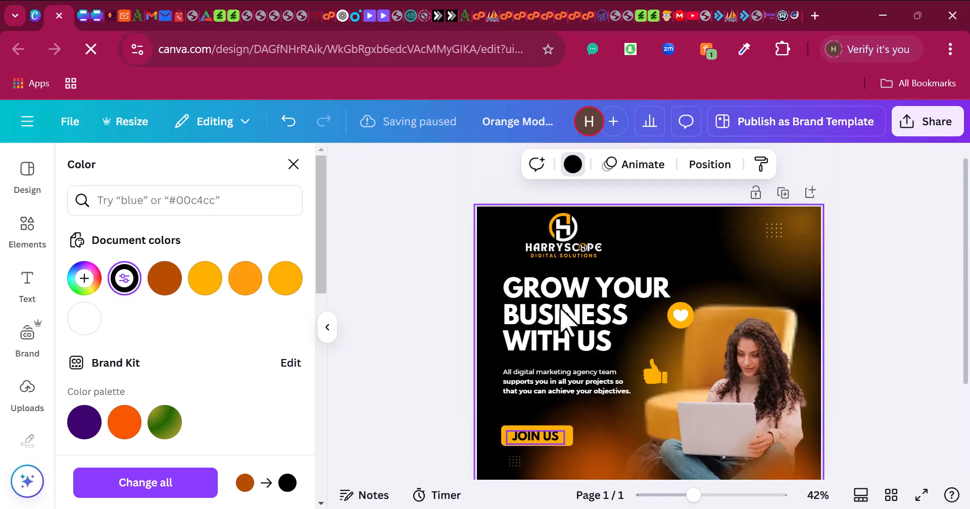
pyautogui.scroll(-3, 563, 333)
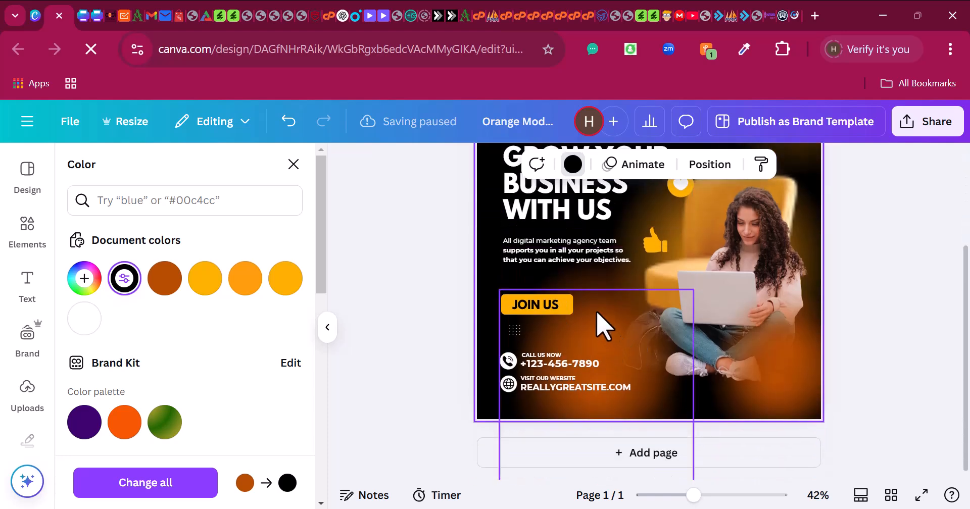
pyautogui.moveTo(598, 326); pyautogui.dragTo(772, 374)
pyautogui.scroll(3, 747, 331)
pyautogui.scroll(-3, 680, 326)
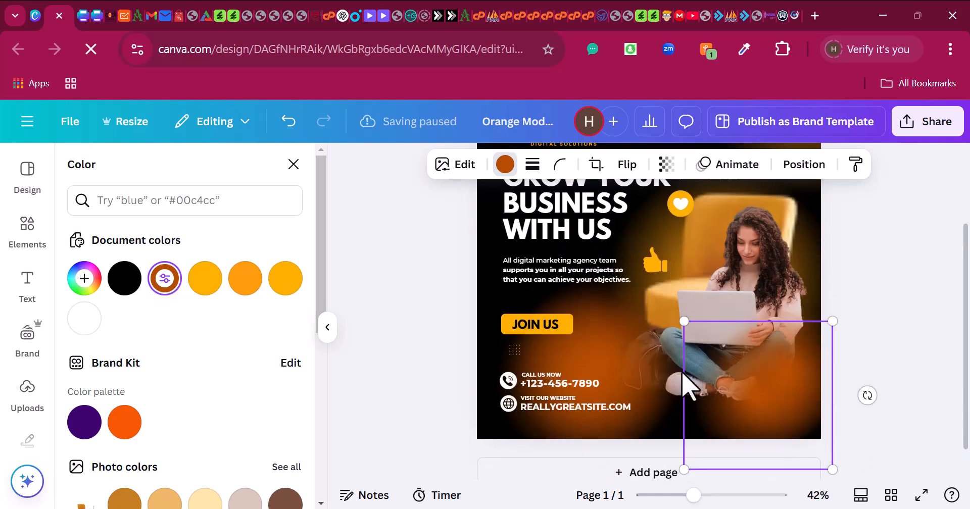
pyautogui.scroll(-1, 687, 386)
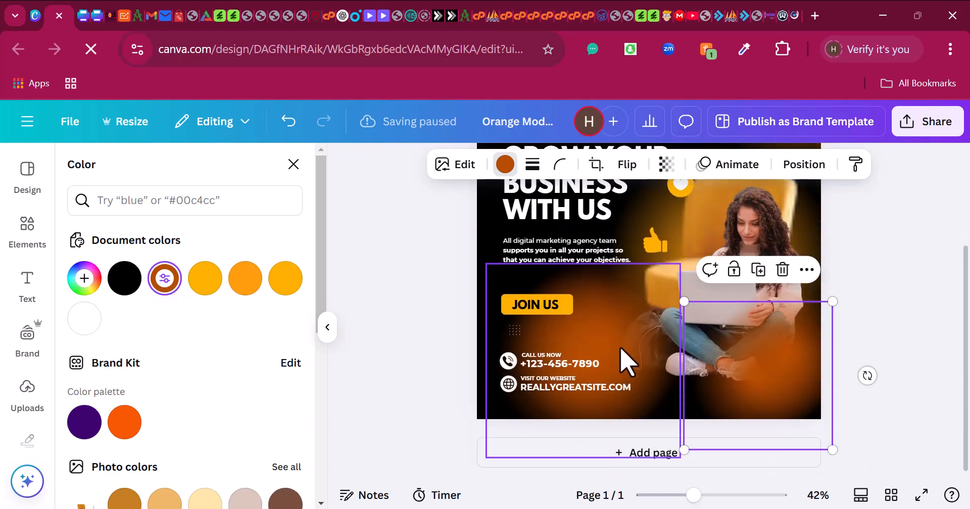
pyautogui.scroll(3, 627, 360)
# - Nudge the logo down and reposition the headline and heart icon
pyautogui.click(577, 254)
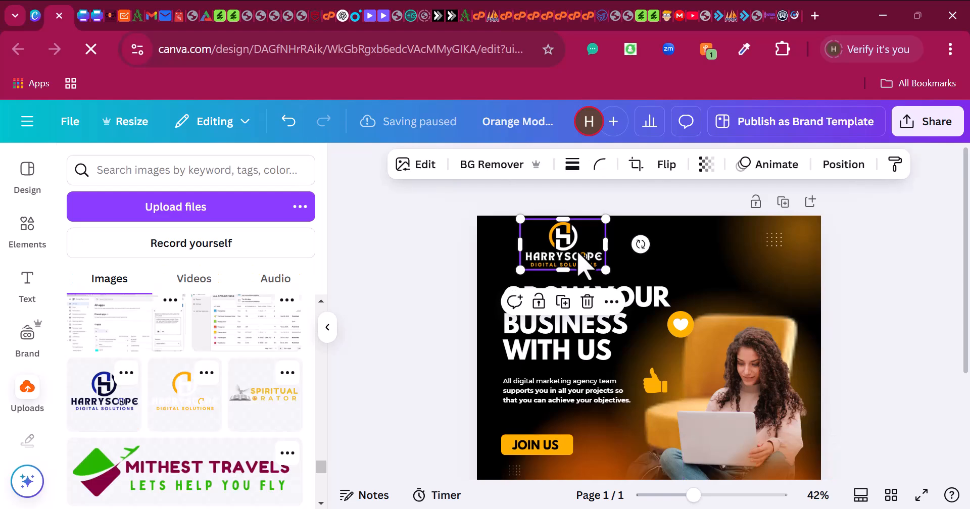
pyautogui.press('Down')
pyautogui.press('Down')
pyautogui.press('Down')
pyautogui.press('Down')
pyautogui.press('Down')
pyautogui.press('Down')
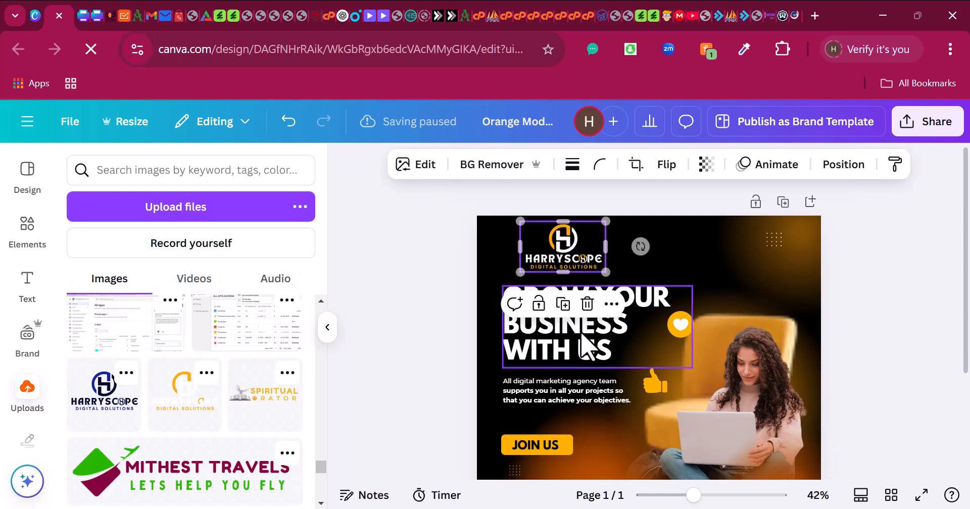
pyautogui.click(581, 345)
pyautogui.moveTo(580, 345); pyautogui.dragTo(581, 348)
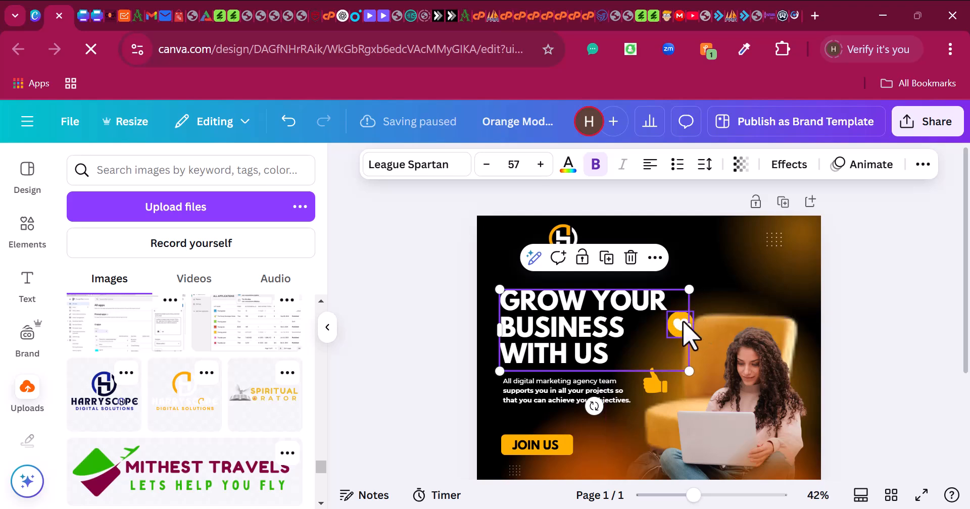
pyautogui.moveTo(699, 318); pyautogui.dragTo(735, 286)
pyautogui.moveTo(616, 319); pyautogui.dragTo(627, 341)
# - Enlarge the paragraph text and resize the headline to 63.5, adjusting their positions
pyautogui.scroll(-2, 627, 407)
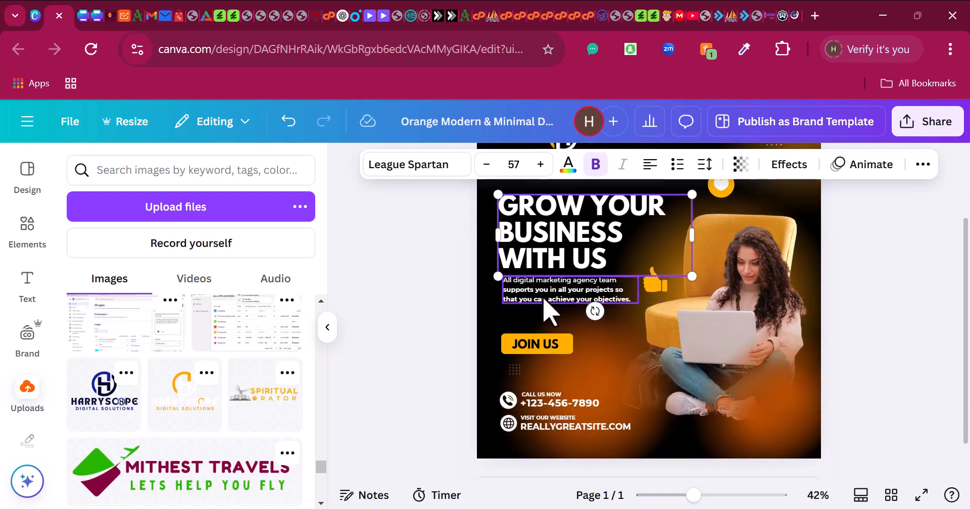
pyautogui.moveTo(543, 297); pyautogui.dragTo(539, 303)
pyautogui.moveTo(635, 310); pyautogui.dragTo(667, 318)
pyautogui.scroll(2, 656, 321)
pyautogui.click(606, 336)
pyautogui.moveTo(601, 324)
pyautogui.mouseDown()
pyautogui.moveTo(598, 313)
pyautogui.moveTo(605, 320)
pyautogui.mouseUp()
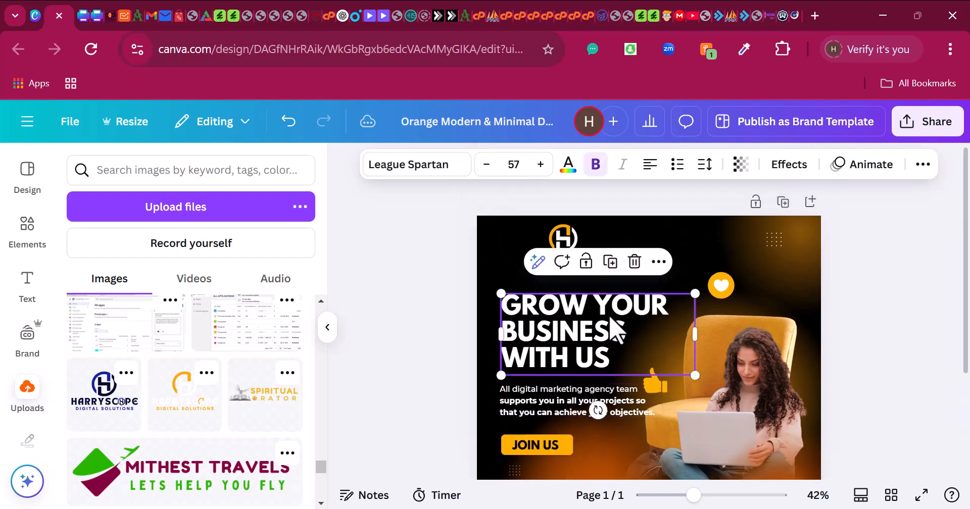
pyautogui.moveTo(692, 373); pyautogui.dragTo(716, 383)
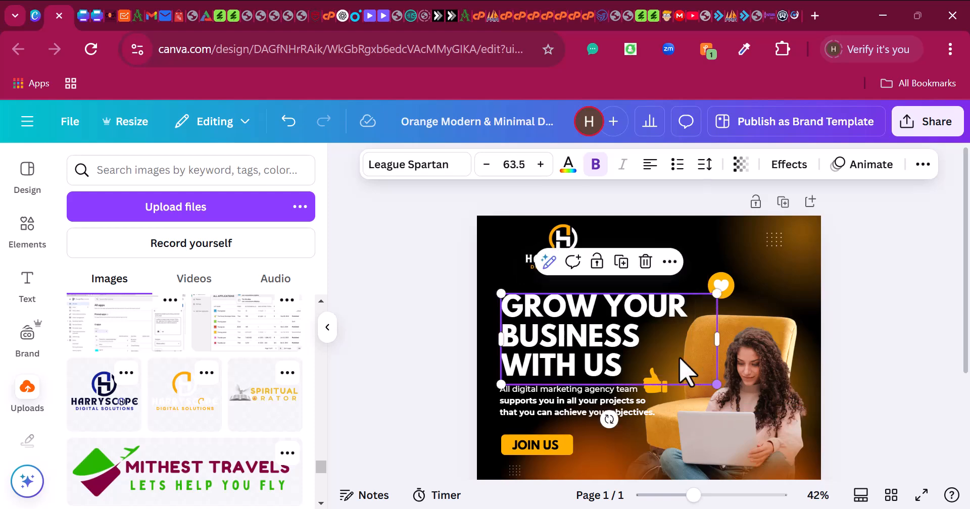
pyautogui.moveTo(620, 343); pyautogui.dragTo(618, 332)
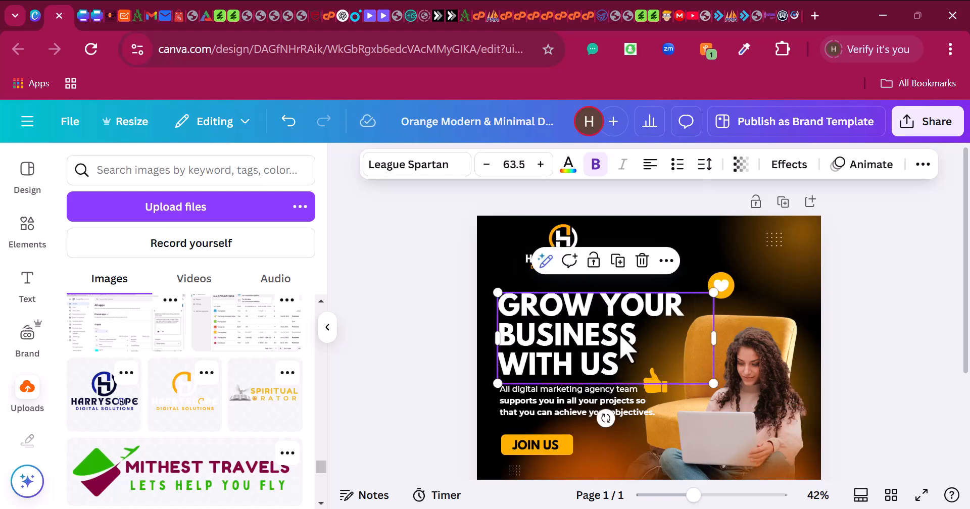
# - Delete the woman's photo and shift the orange chair slightly down and right
pyautogui.scroll(-2, 620, 349)
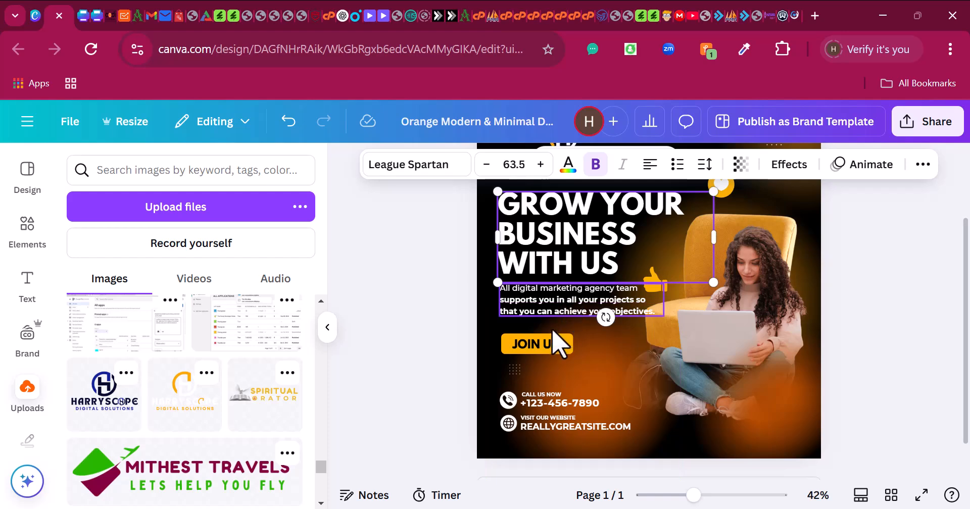
pyautogui.scroll(2, 559, 372)
pyautogui.scroll(-2, 747, 328)
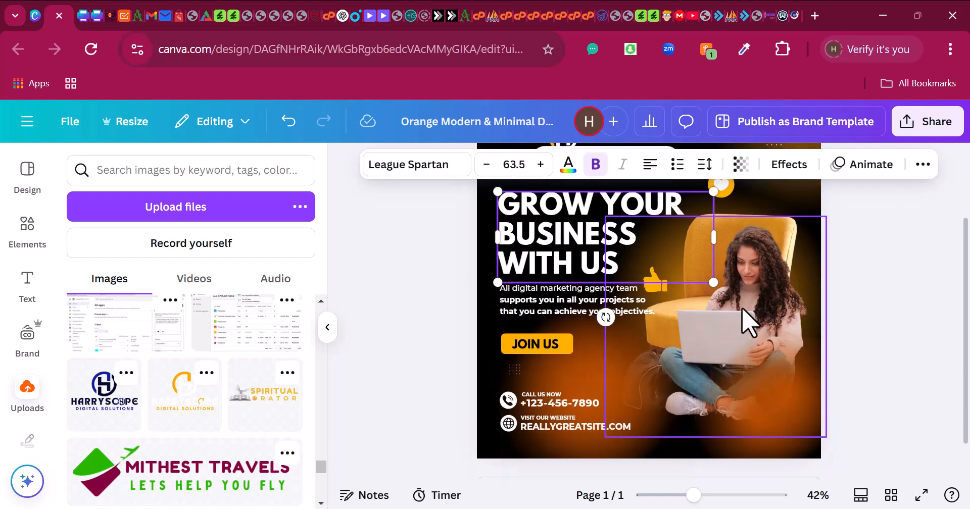
pyautogui.moveTo(747, 323); pyautogui.dragTo(736, 294)
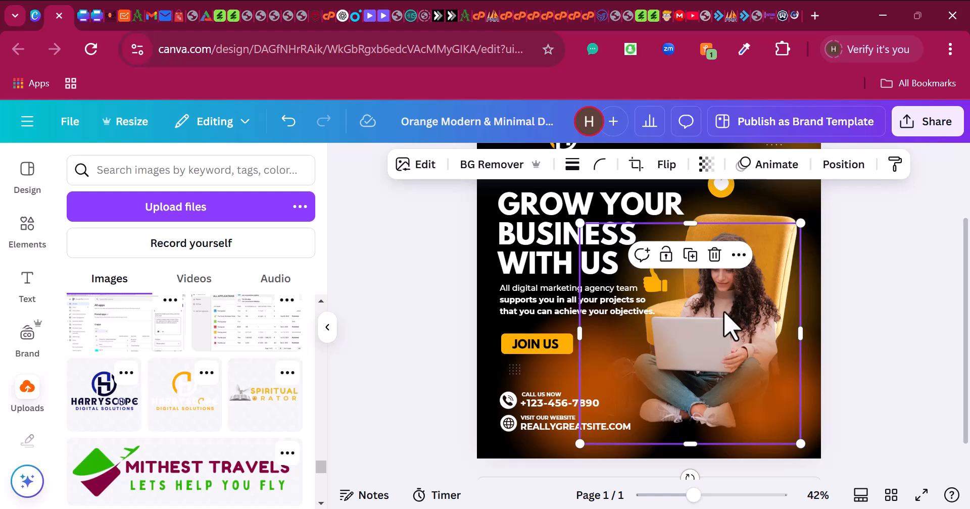
pyautogui.moveTo(724, 314); pyautogui.dragTo(684, 316)
pyautogui.press('Delete')
pyautogui.moveTo(774, 258); pyautogui.dragTo(781, 301)
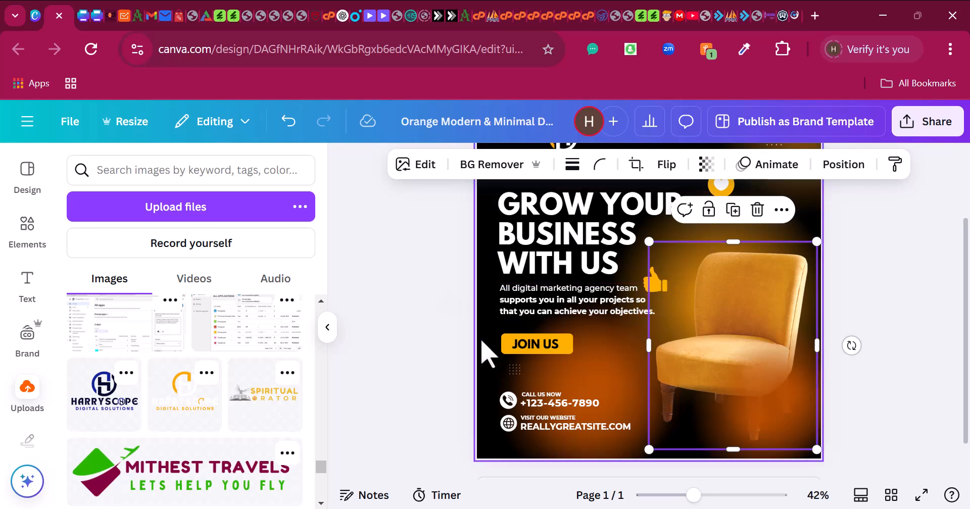
pyautogui.click(883, 328)
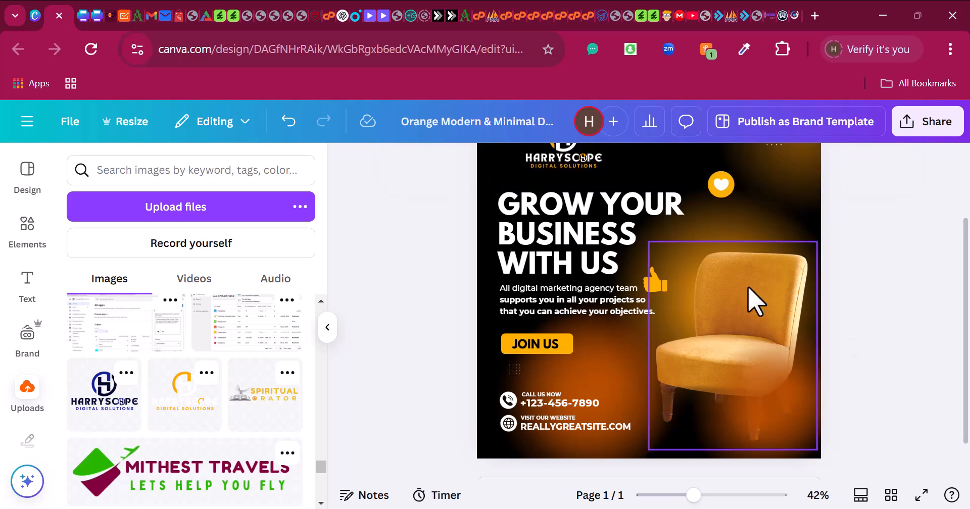
# - Search Elements for 'happy black man' and show all photo results
pyautogui.click(31, 249)
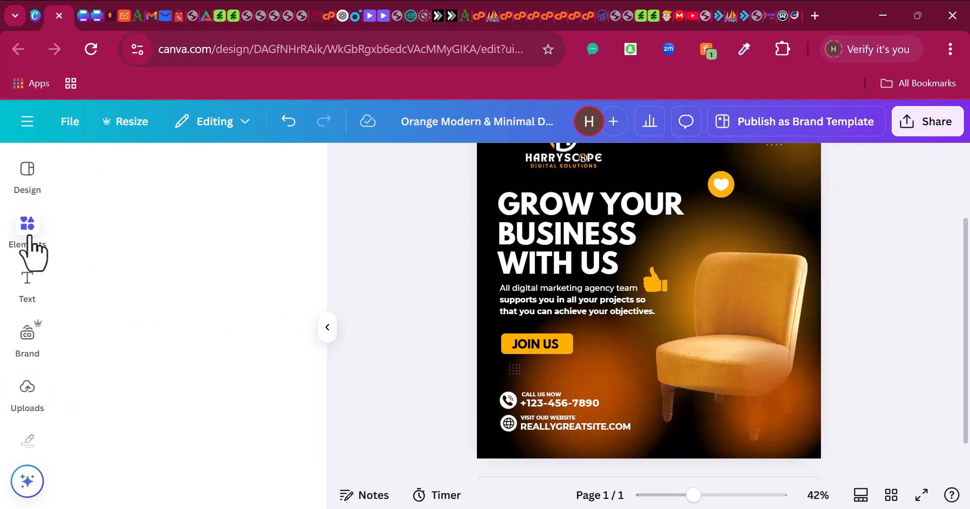
pyautogui.click(160, 175)
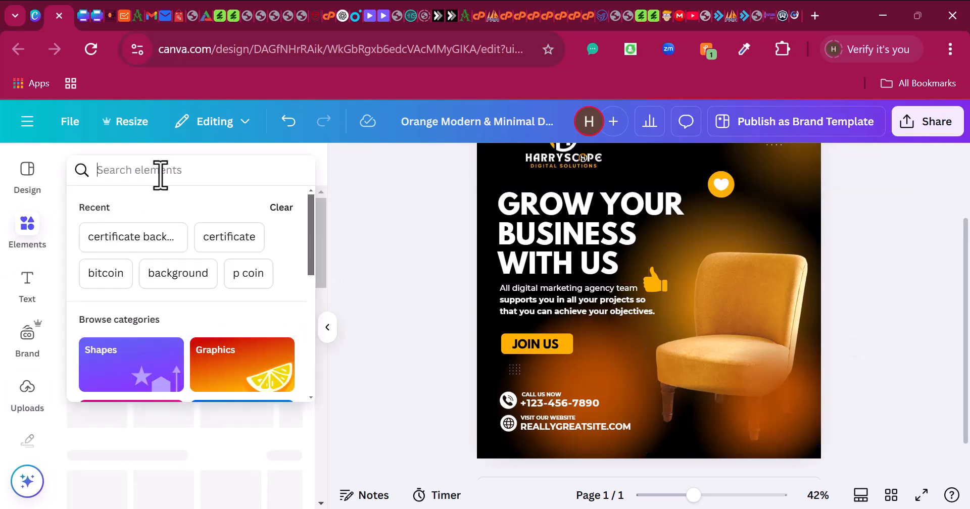
pyautogui.write('happy ')
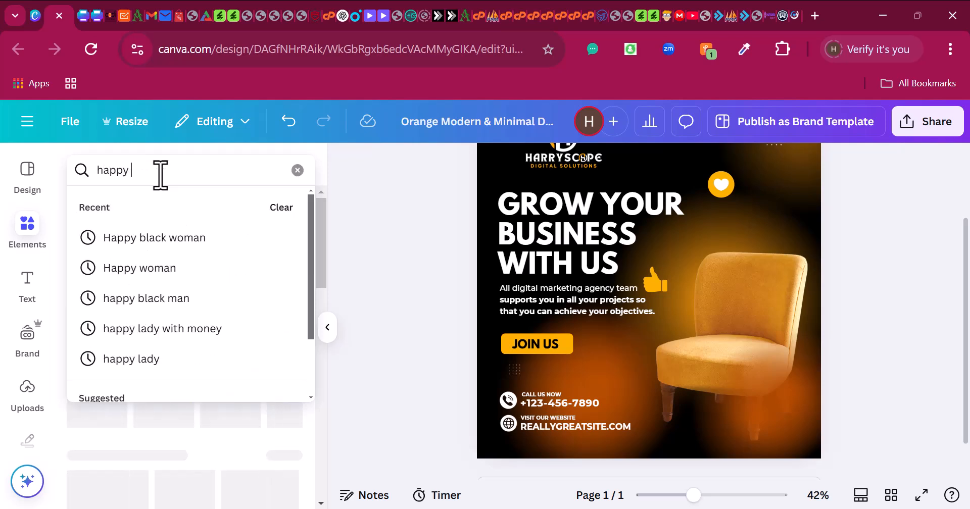
pyautogui.write('black man')
pyautogui.press('Return')
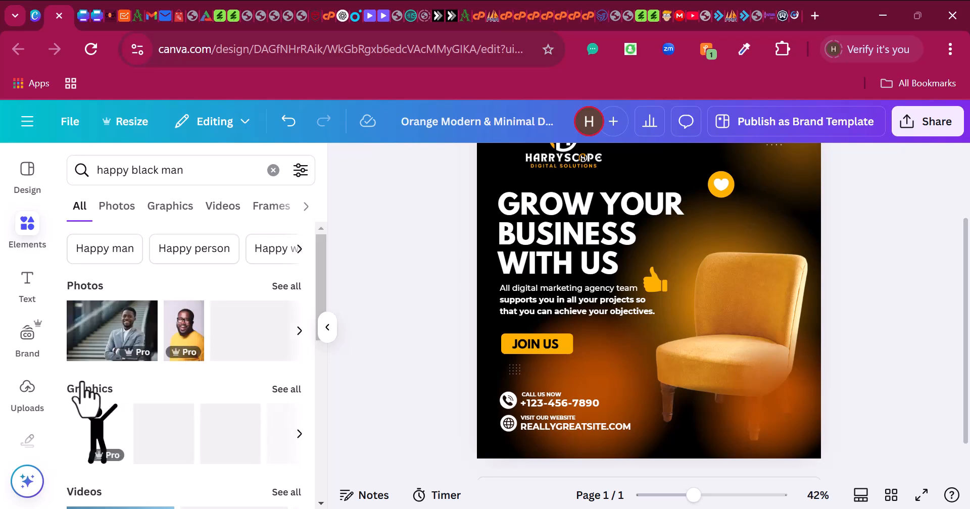
pyautogui.click(290, 286)
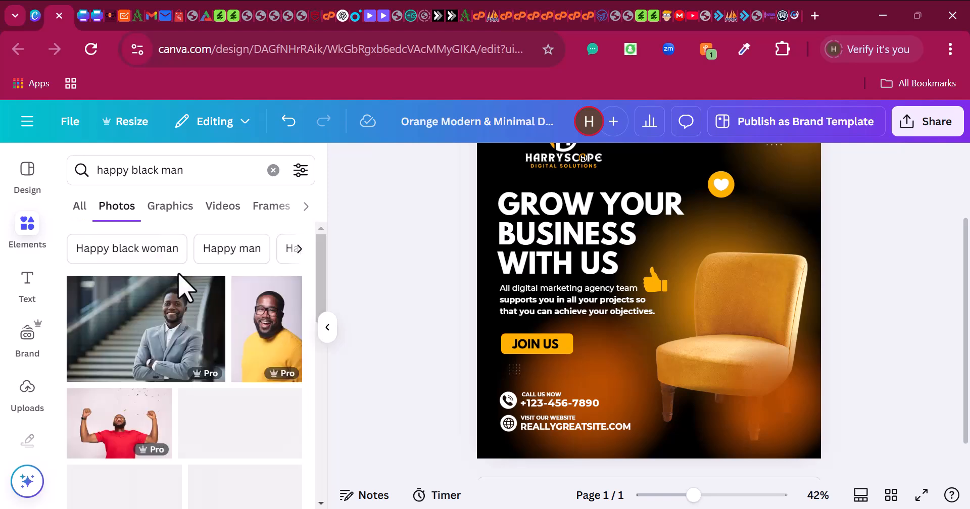
pyautogui.scroll(-2, 184, 315)
pyautogui.scroll(2, 187, 316)
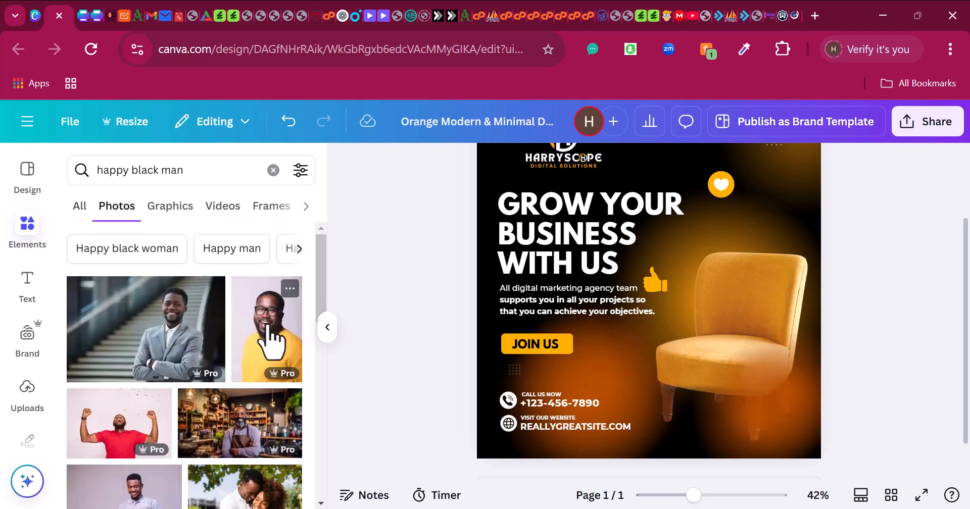
# - Add the smiling man in glasses and yellow sweater, placing him on the right side
pyautogui.click(267, 343)
pyautogui.moveTo(688, 325); pyautogui.dragTo(744, 339)
pyautogui.scroll(-4, 212, 376)
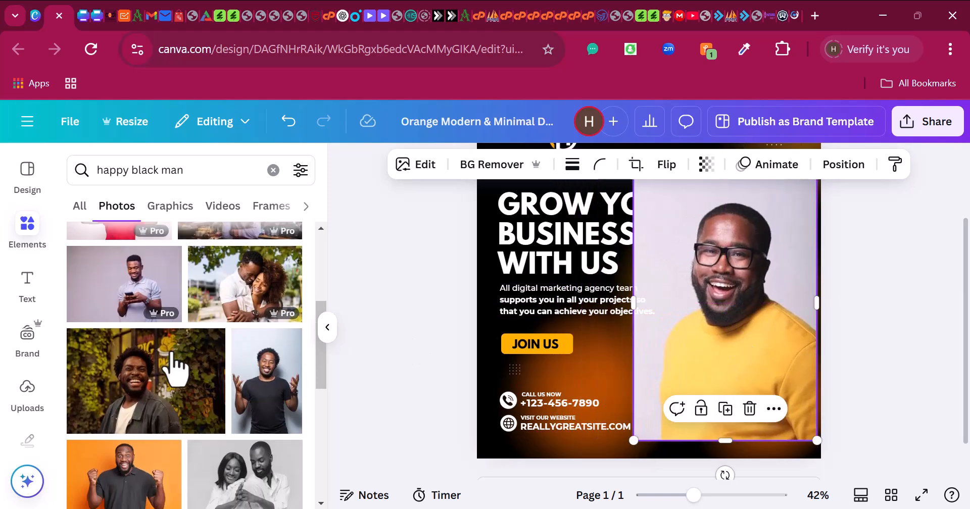
pyautogui.scroll(-3, 172, 364)
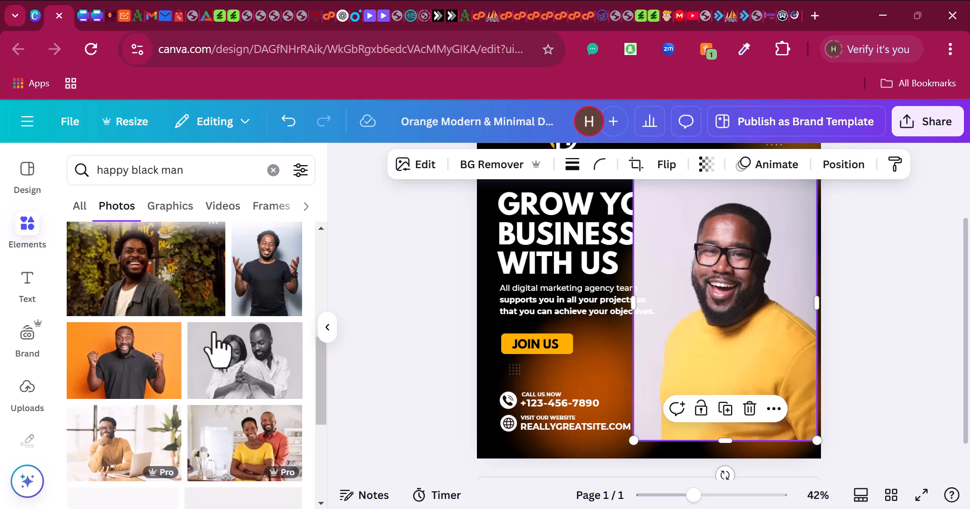
pyautogui.scroll(-3, 141, 344)
pyautogui.scroll(-3, 121, 356)
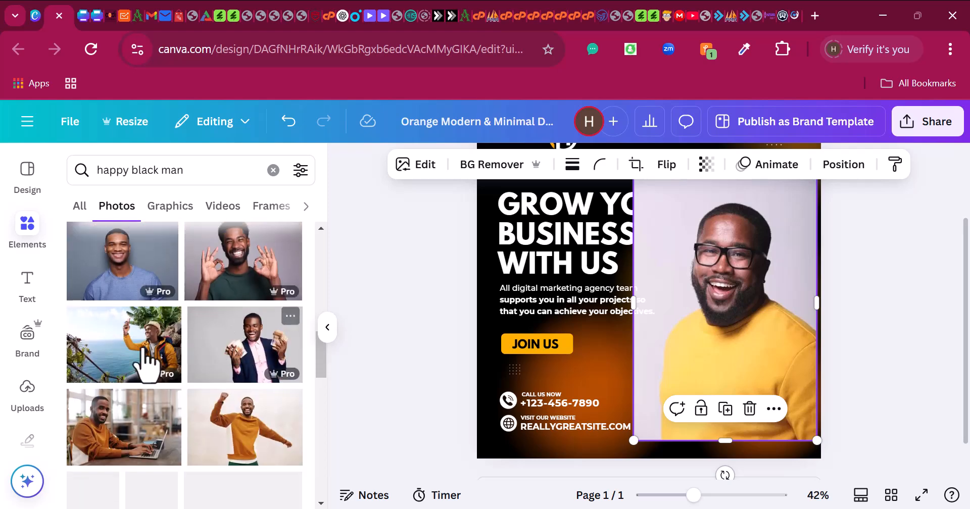
pyautogui.scroll(-5, 144, 389)
pyautogui.scroll(-3, 151, 328)
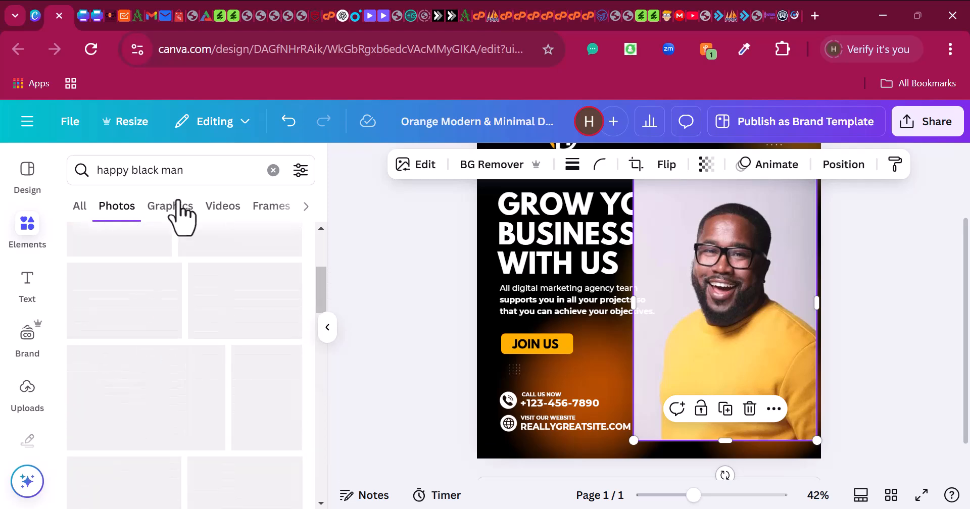
pyautogui.moveTo(191, 174); pyautogui.dragTo(113, 171)
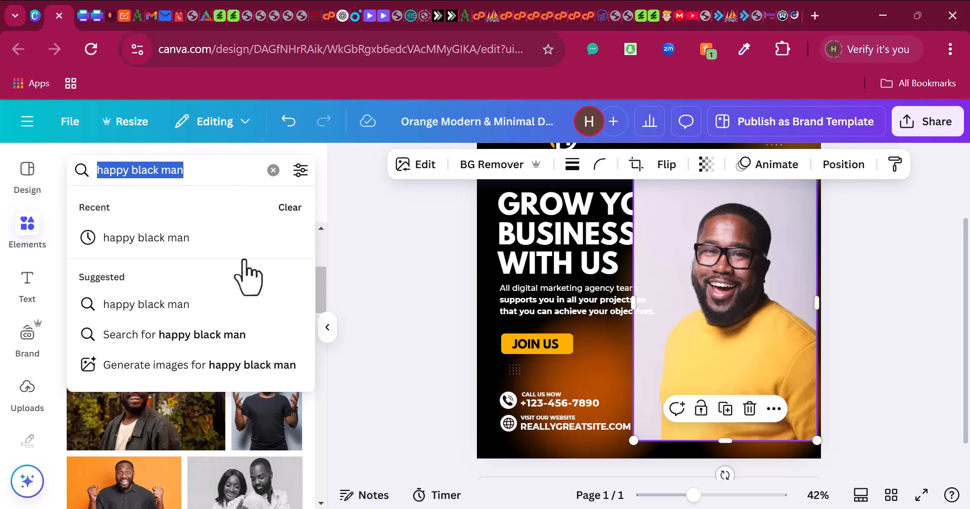
pyautogui.press('Return')
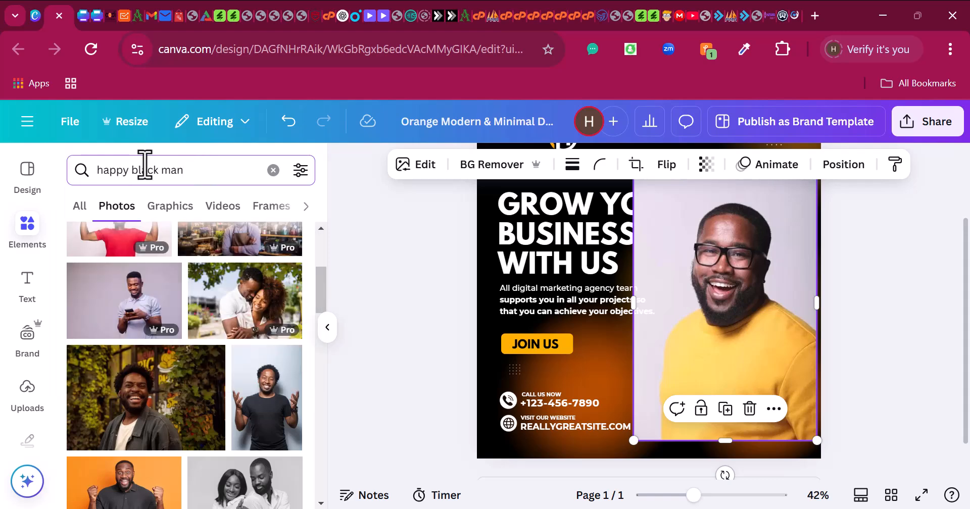
# - Reposition the man's photo and remove its background with BG Remover
pyautogui.scroll(2, 751, 311)
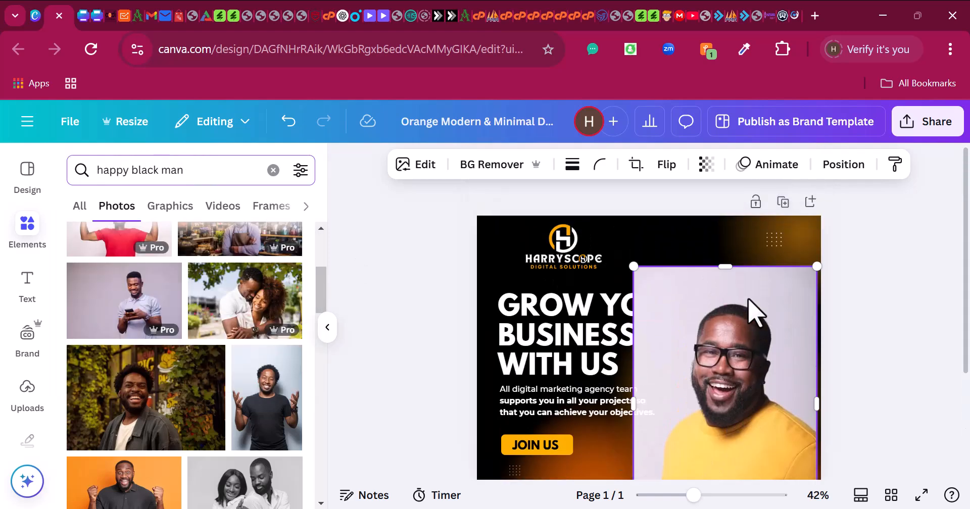
pyautogui.moveTo(738, 353); pyautogui.dragTo(762, 316)
pyautogui.scroll(-3, 732, 329)
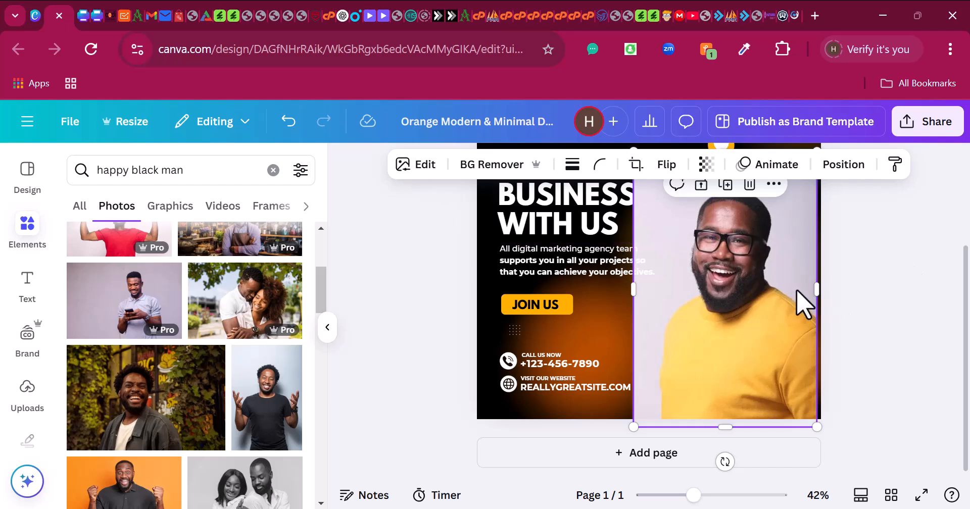
pyautogui.moveTo(796, 292); pyautogui.dragTo(803, 292)
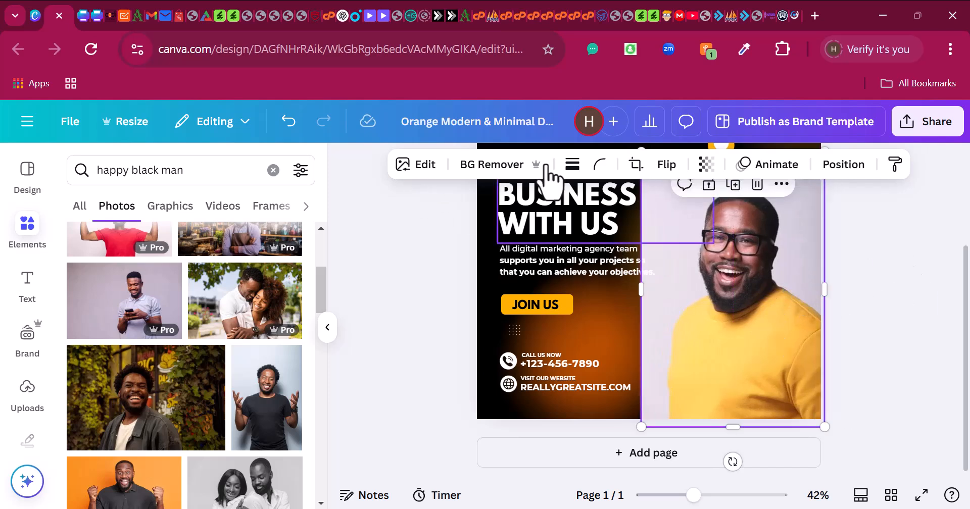
pyautogui.click(481, 166)
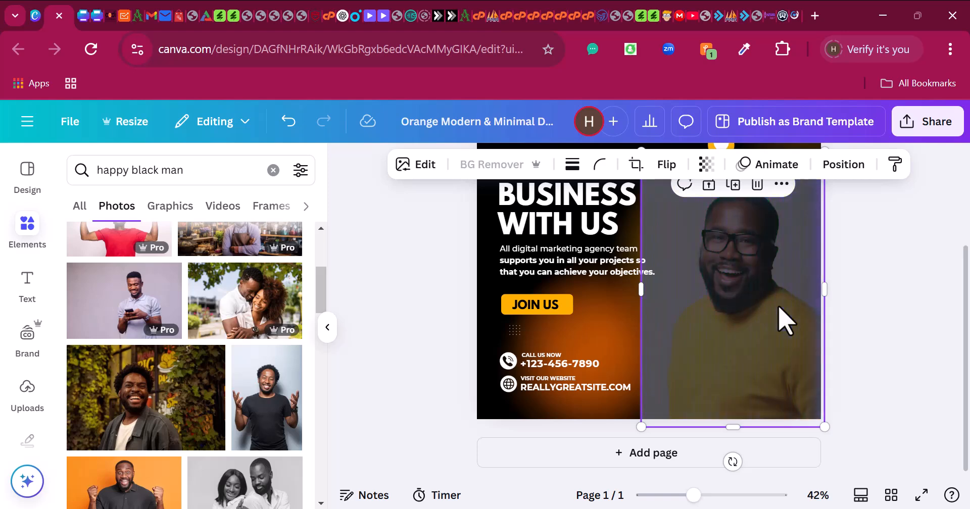
pyautogui.scroll(3, 762, 293)
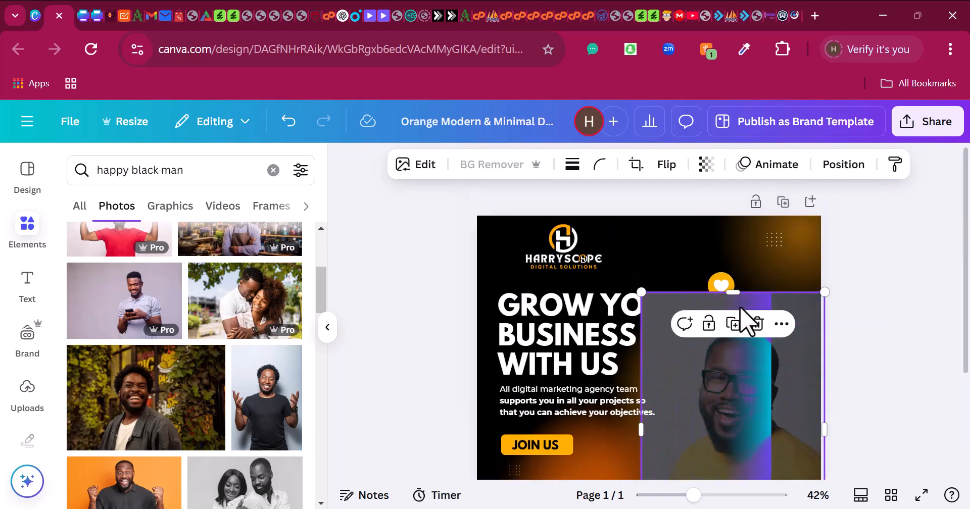
pyautogui.scroll(-2, 750, 381)
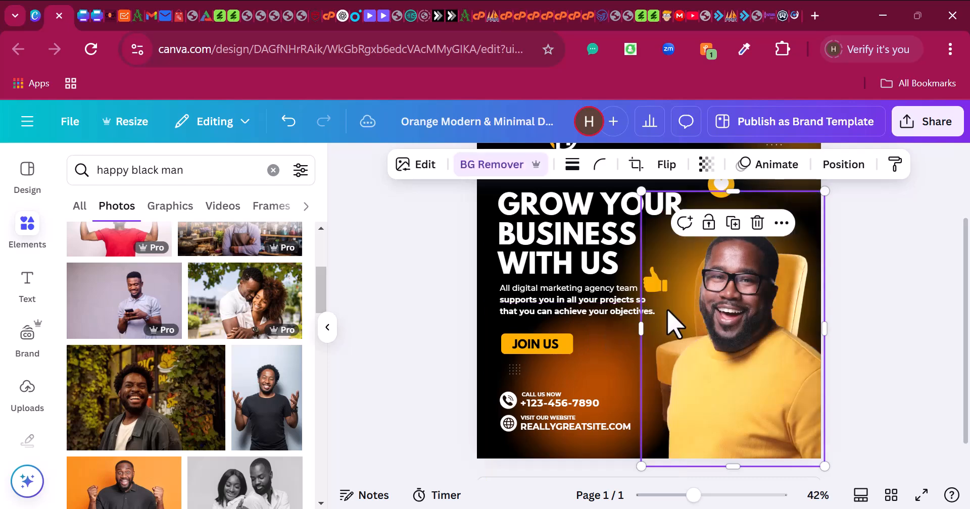
# - Enlarge the cut-out man to 630 × 946 over the chair at the bottom-right
pyautogui.moveTo(768, 345); pyautogui.dragTo(765, 340)
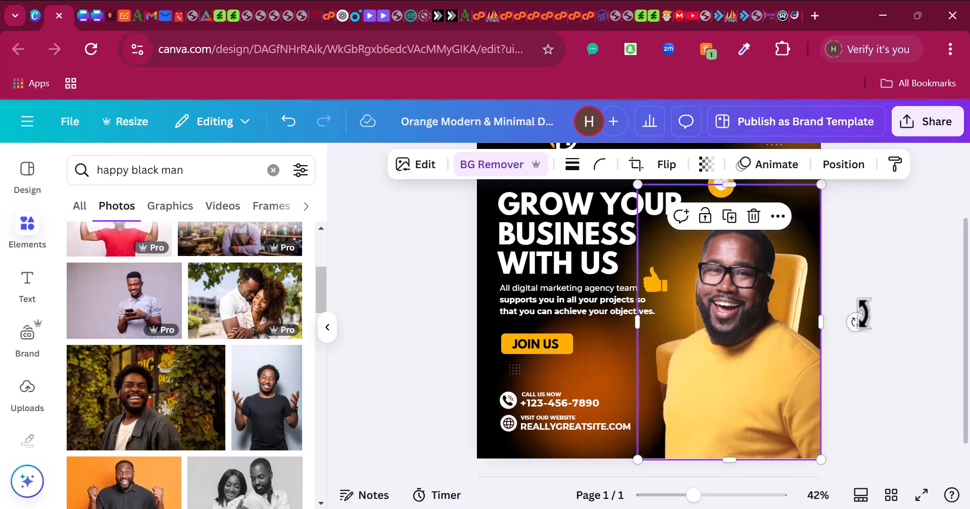
pyautogui.click(881, 313)
pyautogui.click(762, 303)
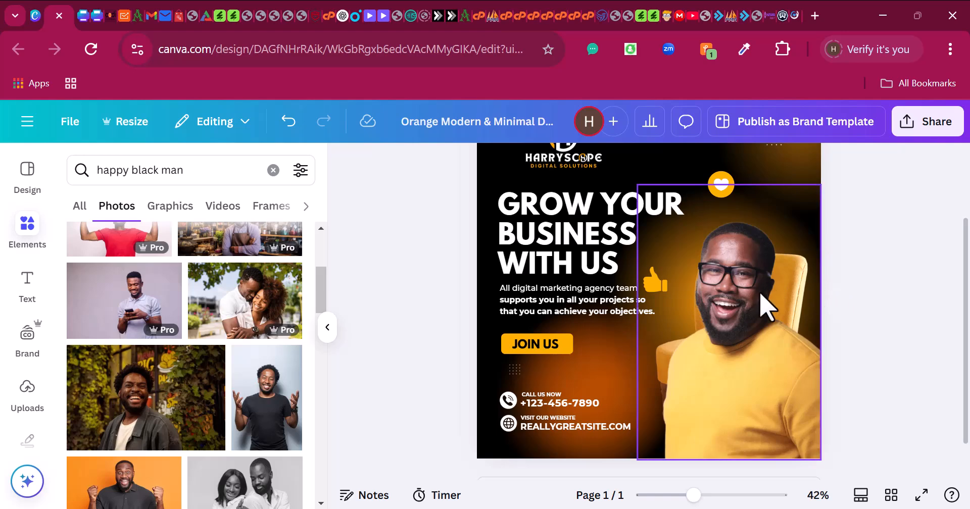
pyautogui.scroll(2, 726, 277)
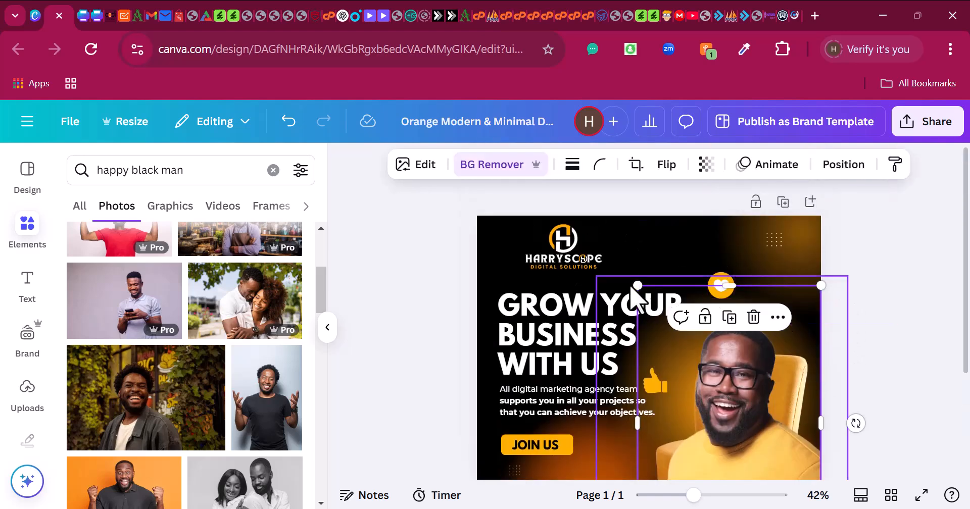
pyautogui.moveTo(637, 285); pyautogui.dragTo(612, 262)
pyautogui.click(863, 320)
pyautogui.scroll(-2, 859, 326)
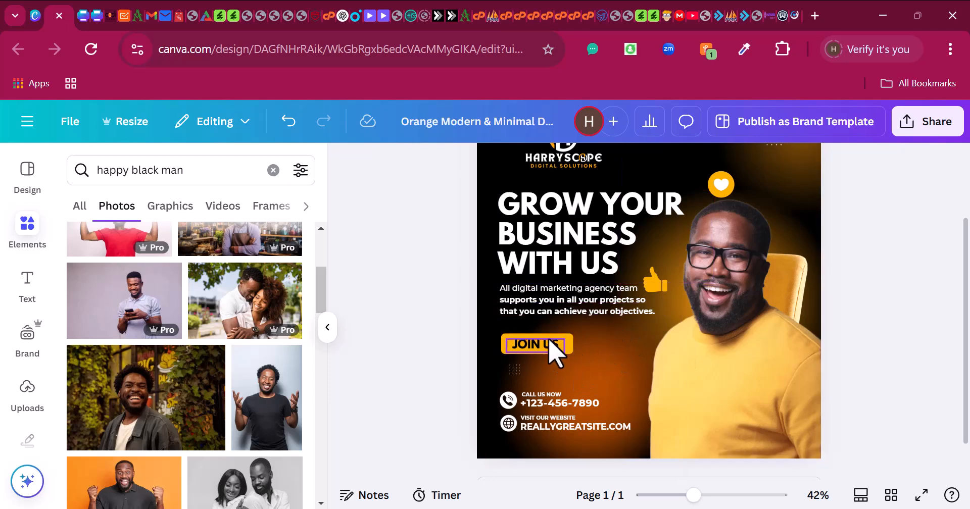
# - Change the JOIN US button label to CONTACT US and widen it onto one line
pyautogui.click(536, 349)
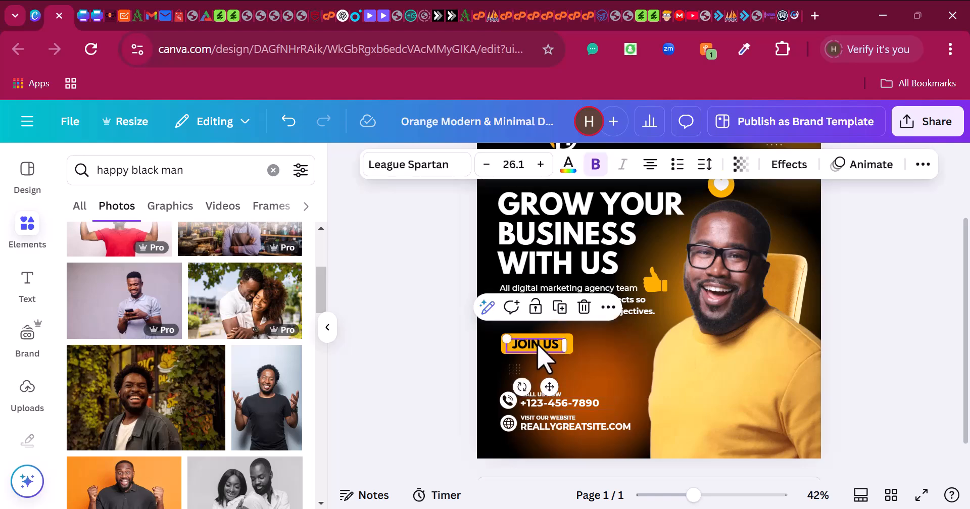
pyautogui.write('CONTAC')
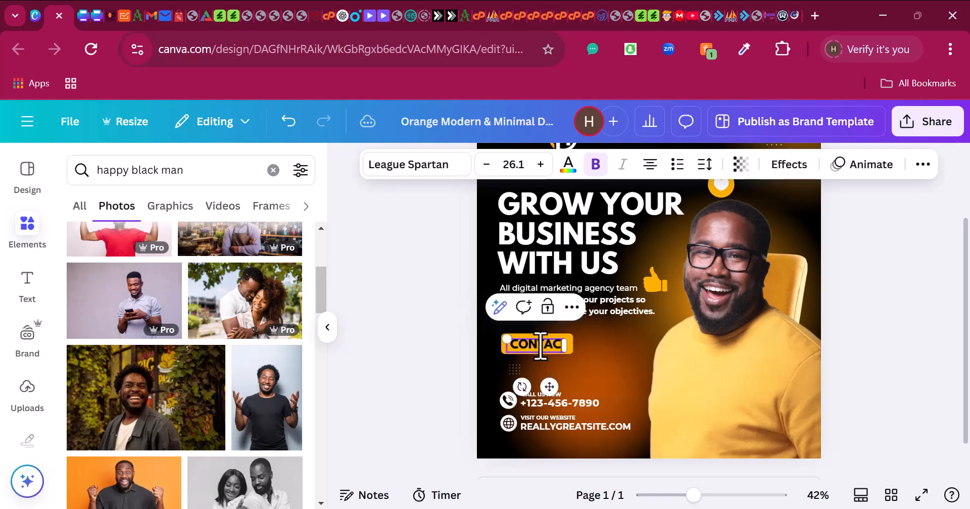
pyautogui.write('T US')
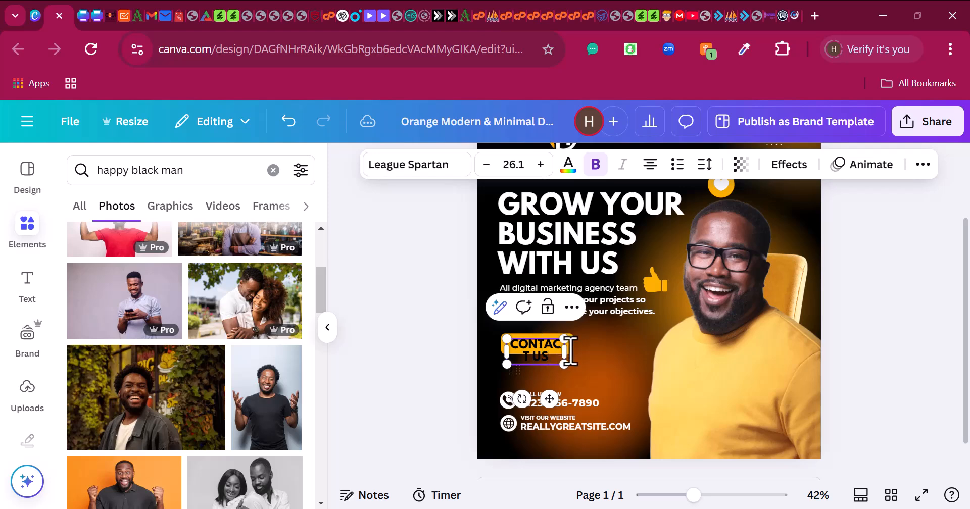
pyautogui.moveTo(567, 348)
pyautogui.mouseDown()
pyautogui.moveTo(597, 346)
pyautogui.moveTo(548, 365)
pyautogui.moveTo(590, 345)
pyautogui.moveTo(566, 347)
pyautogui.mouseUp()
pyautogui.click(622, 369)
pyautogui.click(543, 344)
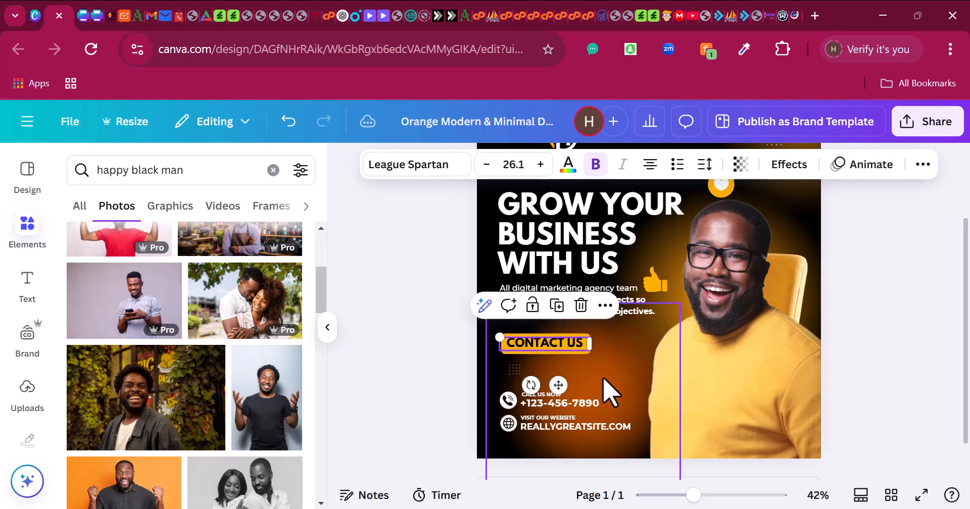
pyautogui.scroll(-1, 606, 389)
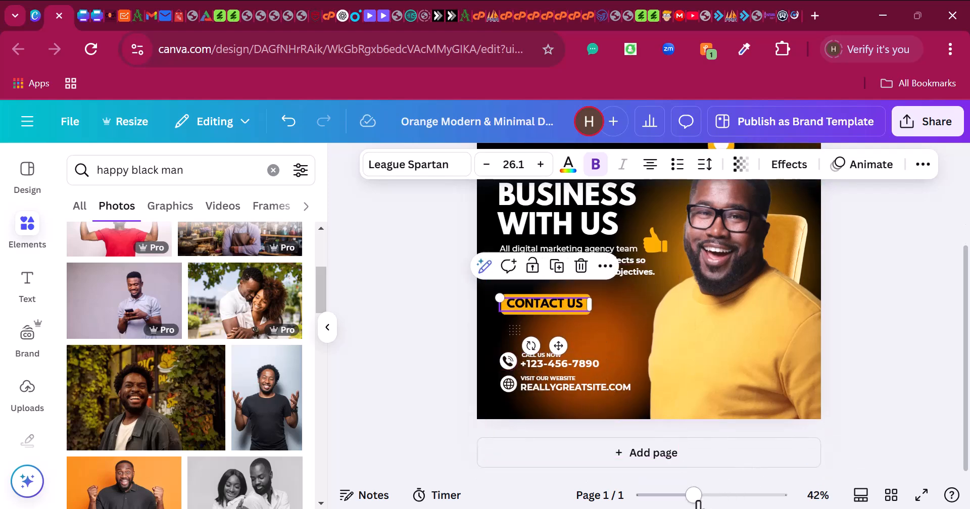
# - Zoom in on the design and search the elements library for 'call icon'
pyautogui.moveTo(696, 499); pyautogui.dragTo(710, 498)
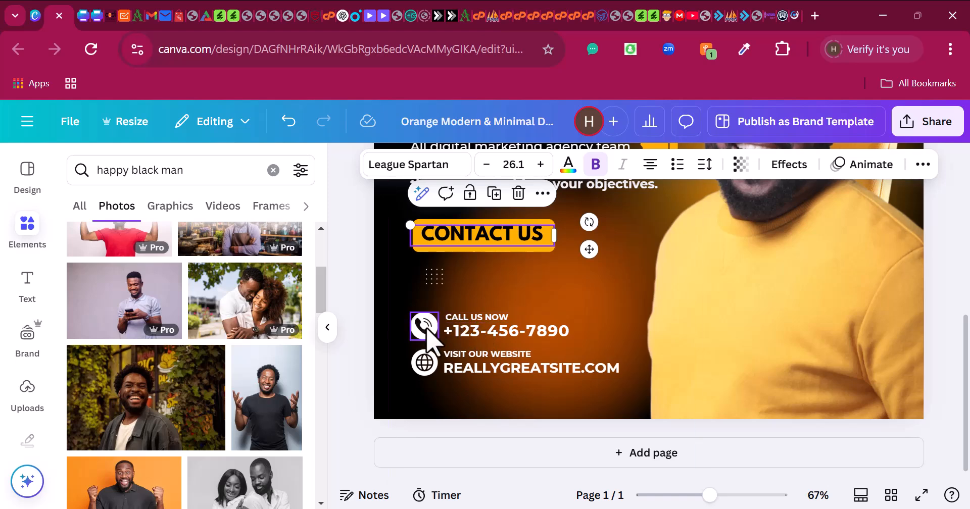
pyautogui.click(424, 326)
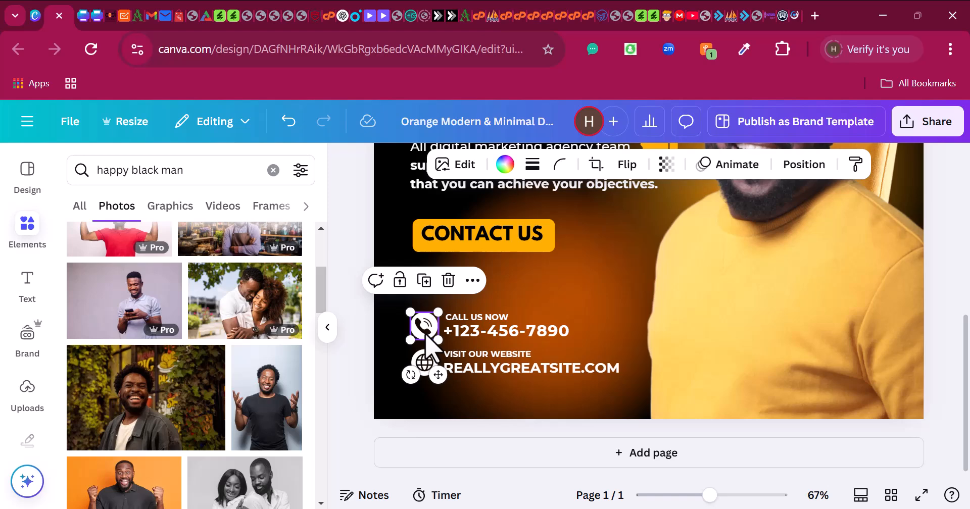
pyautogui.click(560, 298)
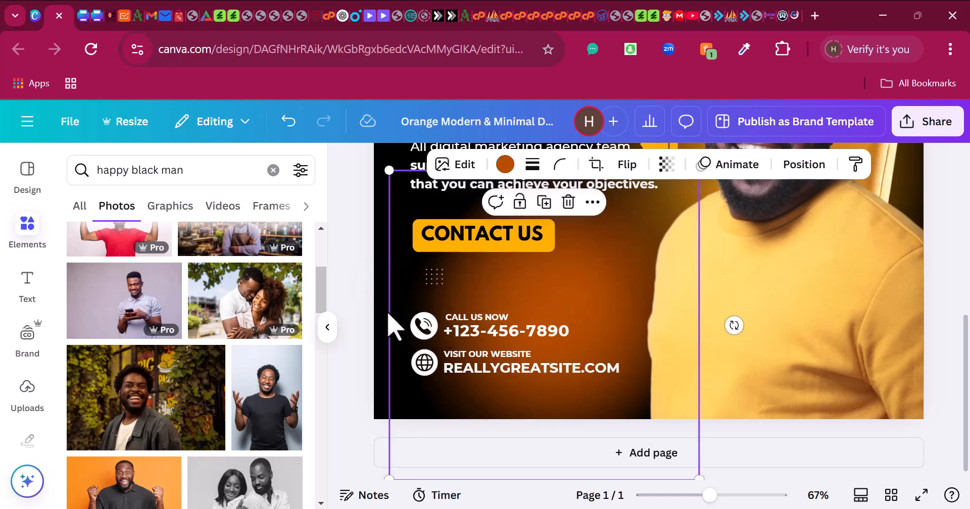
pyautogui.click(32, 230)
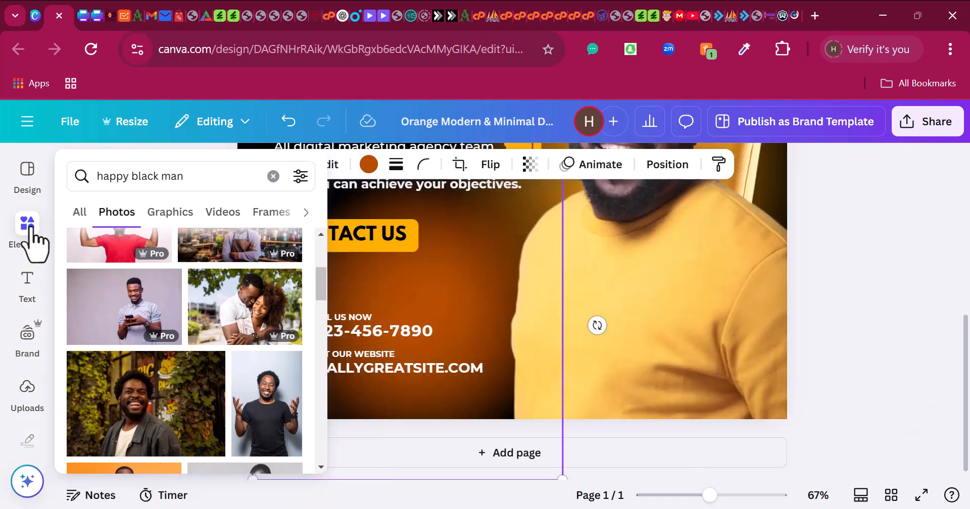
pyautogui.click(200, 183)
pyautogui.hotkey('ctrl', 'a')
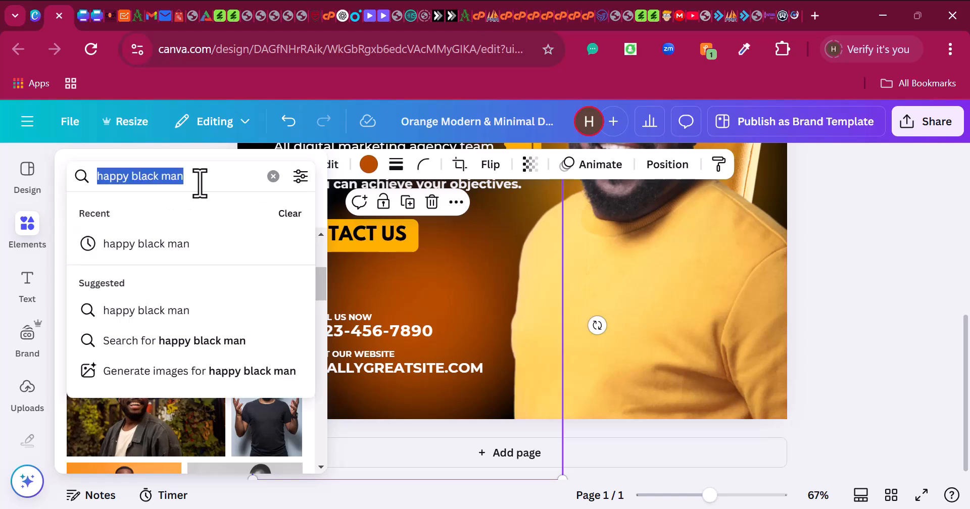
pyautogui.write('call icon')
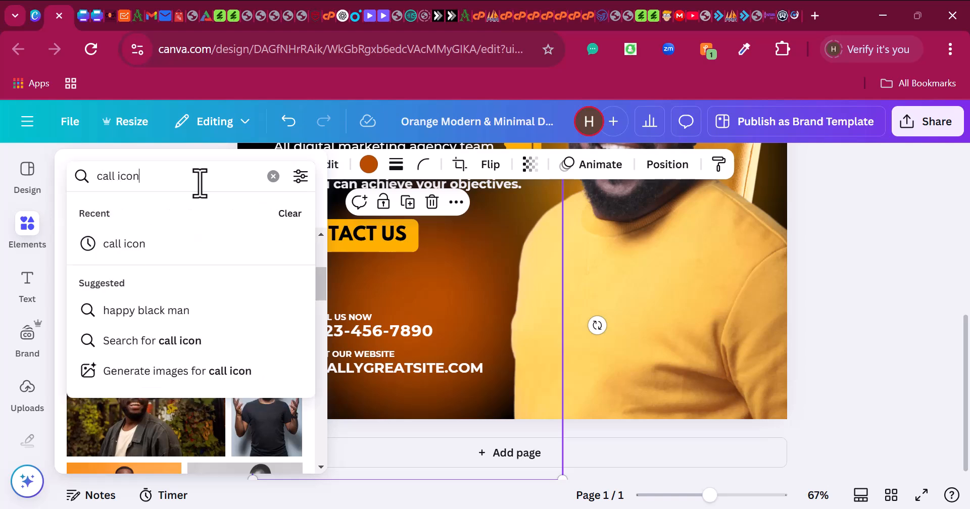
pyautogui.press('Return')
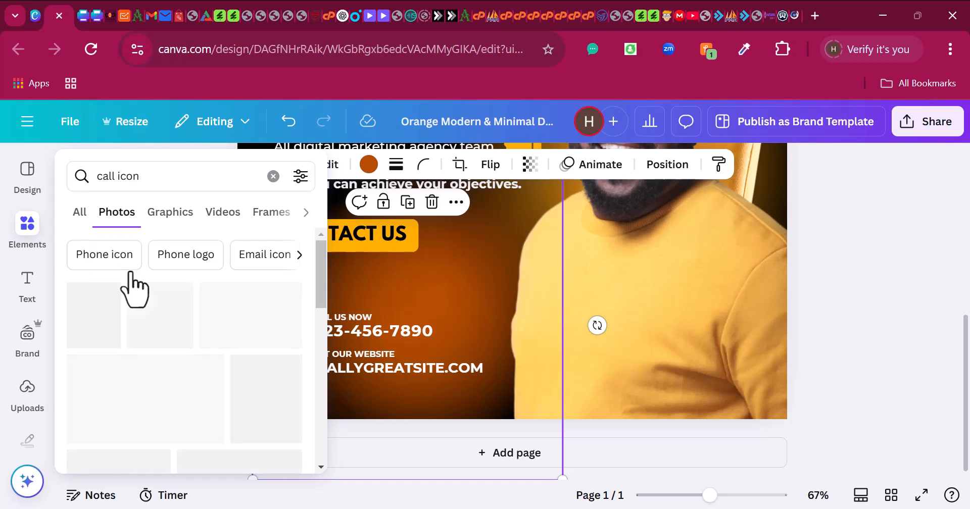
# - Filter the 'call icon' results to Graphics and browse the phone-handset icons
pyautogui.click(78, 221)
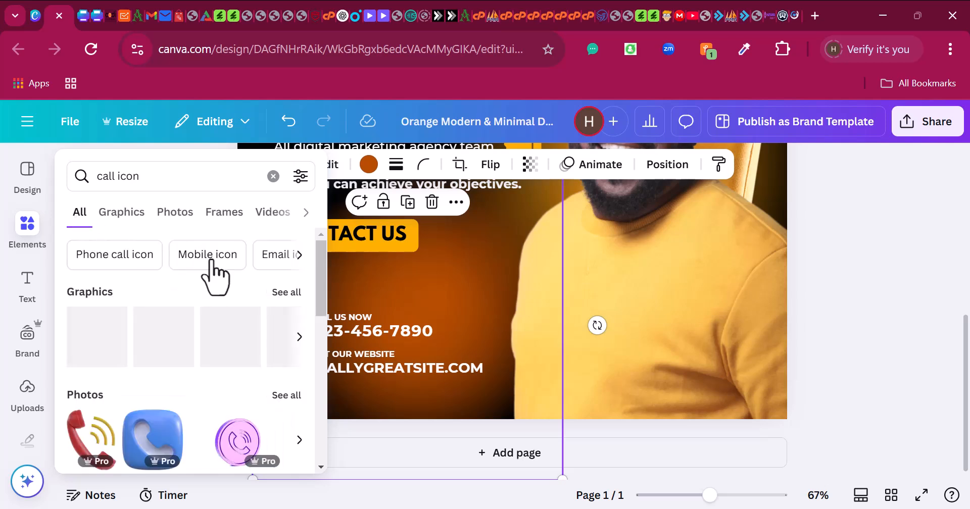
pyautogui.scroll(-2, 141, 374)
pyautogui.scroll(2, 105, 338)
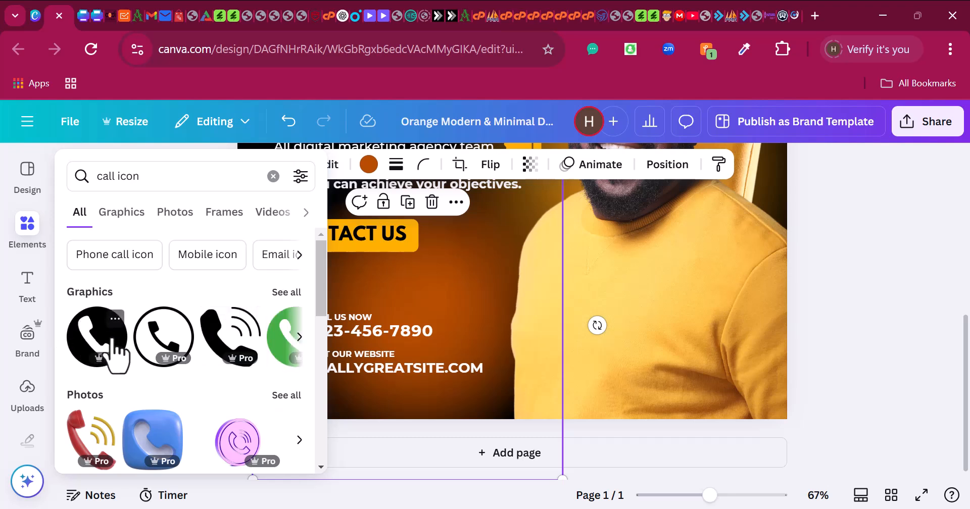
pyautogui.click(286, 293)
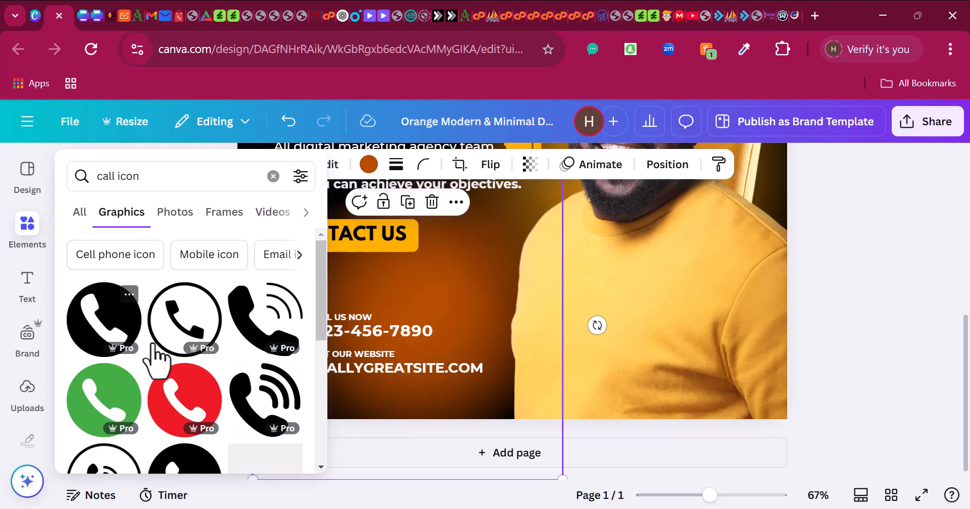
pyautogui.scroll(-2, 146, 367)
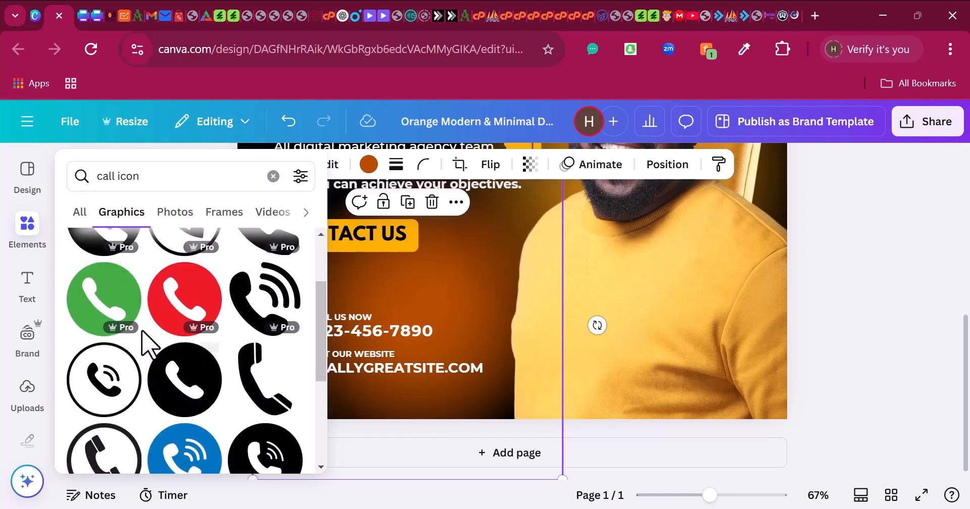
pyautogui.scroll(2, 132, 323)
pyautogui.scroll(-2, 184, 404)
pyautogui.scroll(-2, 184, 445)
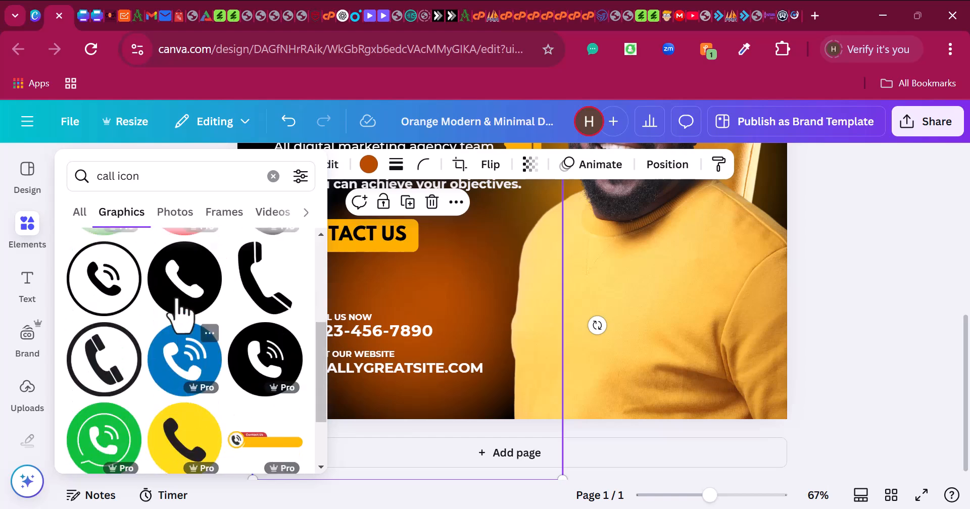
# - Place a black circular phone graphic, shrunk to 70 × 70, just above the phone number
pyautogui.moveTo(184, 277); pyautogui.dragTo(500, 330)
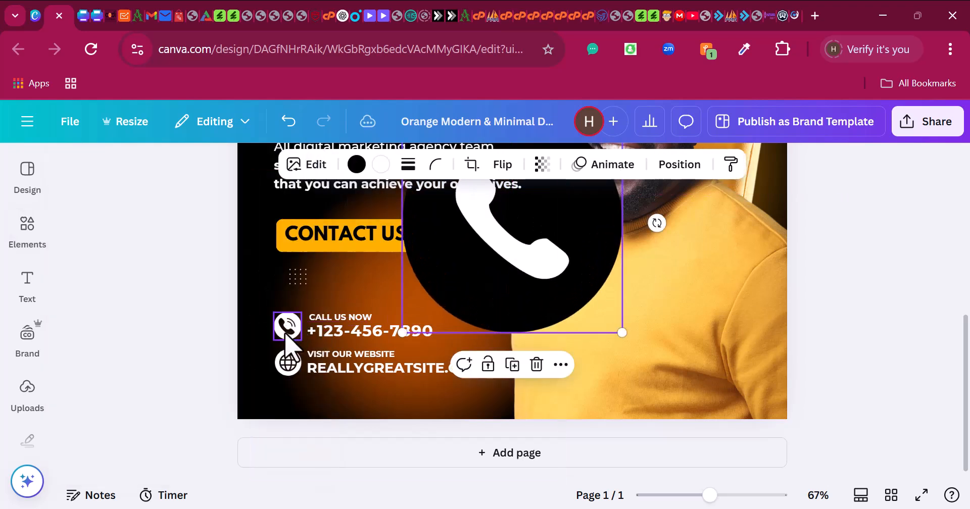
pyautogui.moveTo(475, 274); pyautogui.dragTo(469, 300)
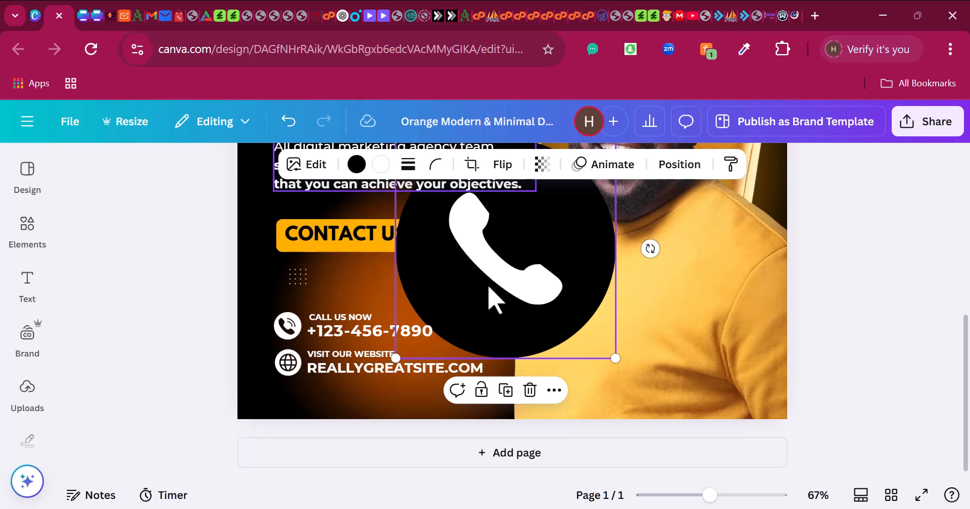
pyautogui.click(357, 167)
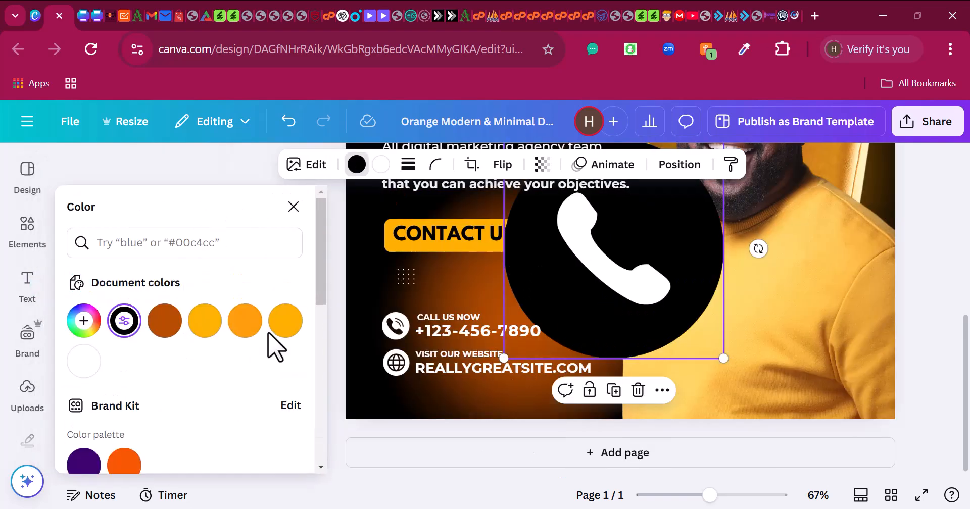
pyautogui.click(252, 327)
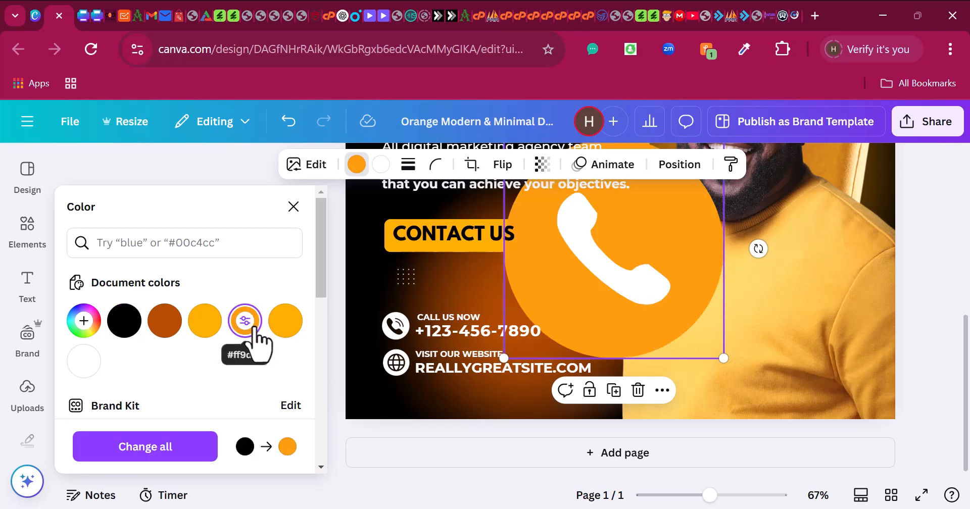
pyautogui.moveTo(599, 277); pyautogui.dragTo(543, 335)
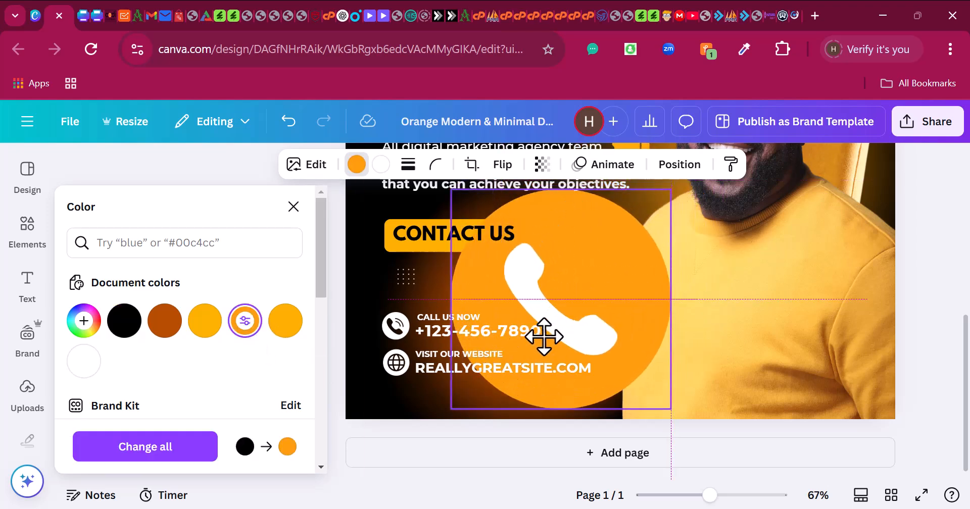
pyautogui.moveTo(442, 212); pyautogui.dragTo(581, 305)
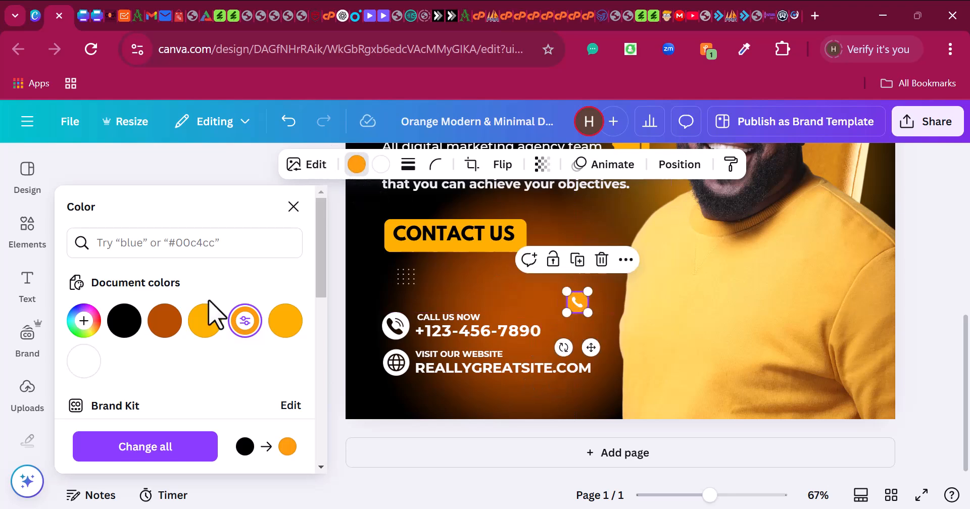
pyautogui.click(125, 321)
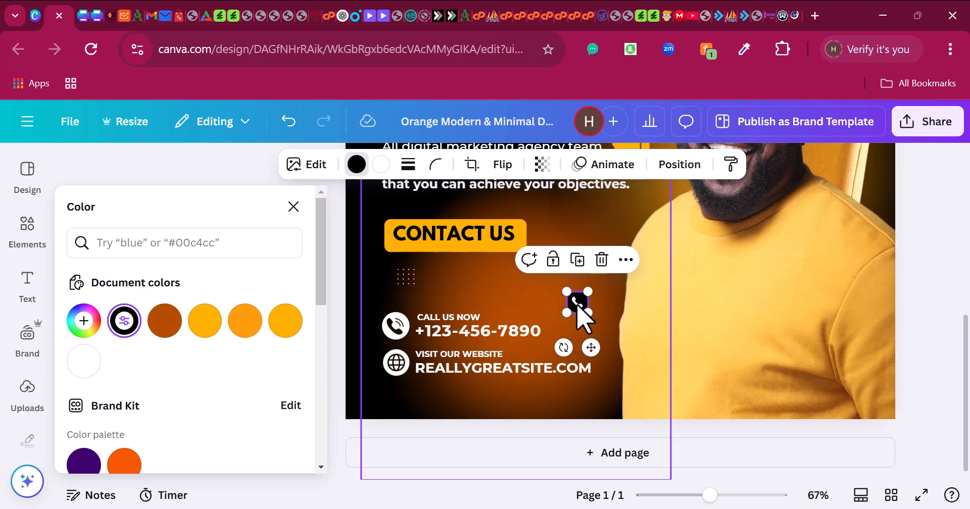
pyautogui.moveTo(576, 308); pyautogui.dragTo(544, 303)
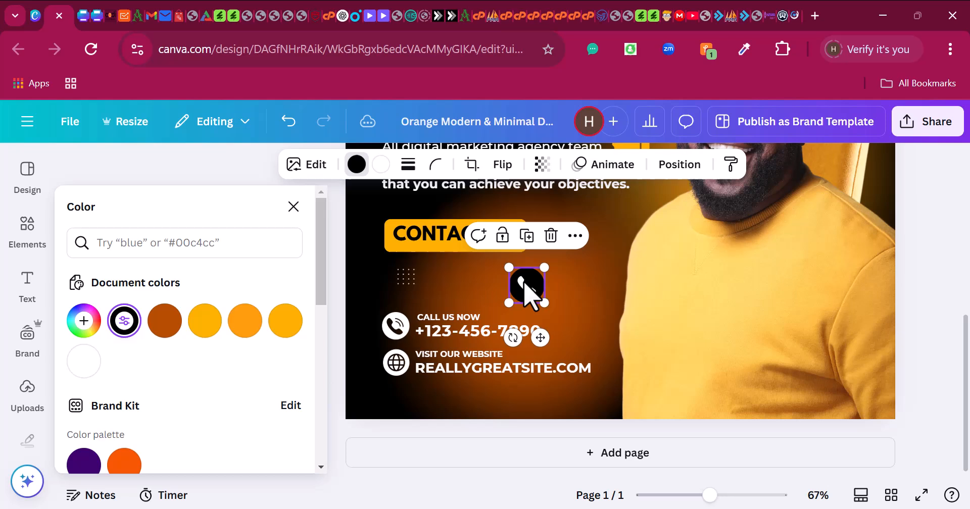
# - Search the elements library for 'website icon' graphics
pyautogui.click(397, 364)
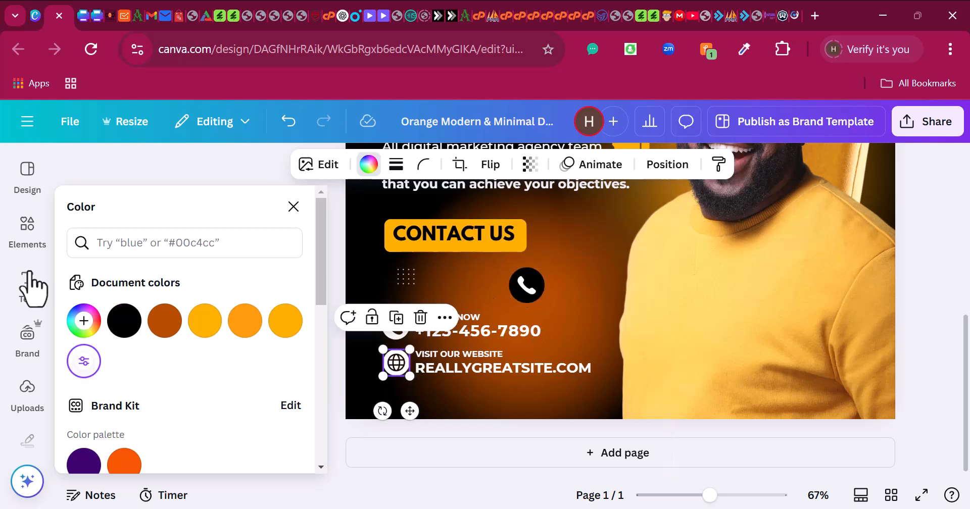
pyautogui.click(35, 240)
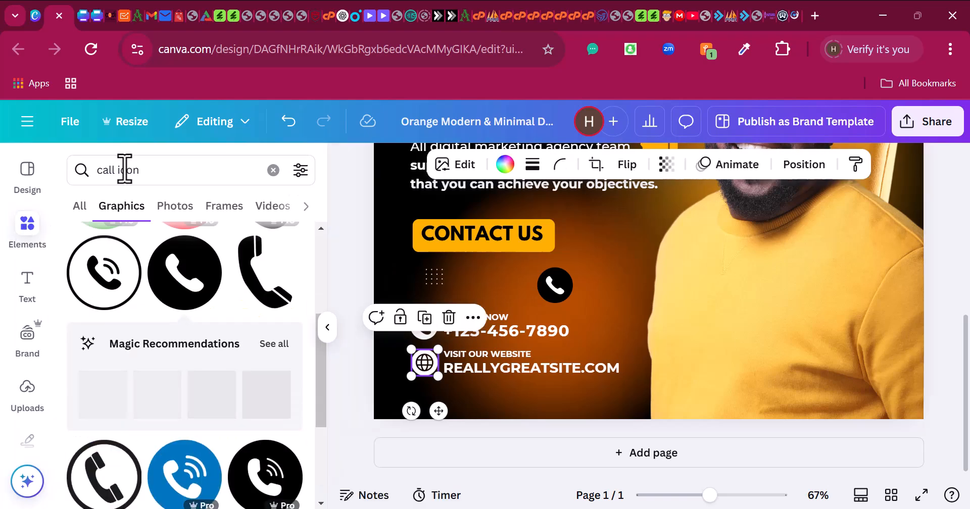
pyautogui.click(154, 172)
pyautogui.hotkey('ctrl', 'a')
pyautogui.write('web')
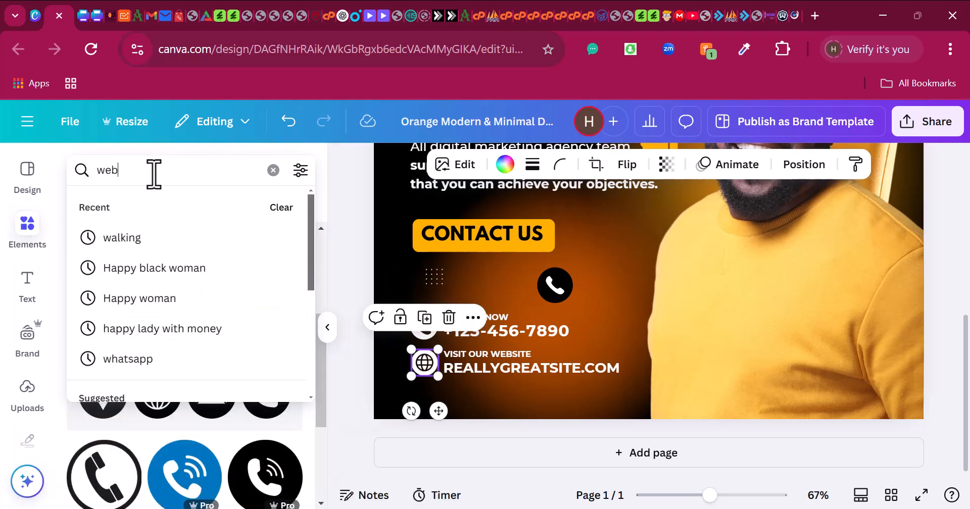
pyautogui.write('site icon')
pyautogui.press('Return')
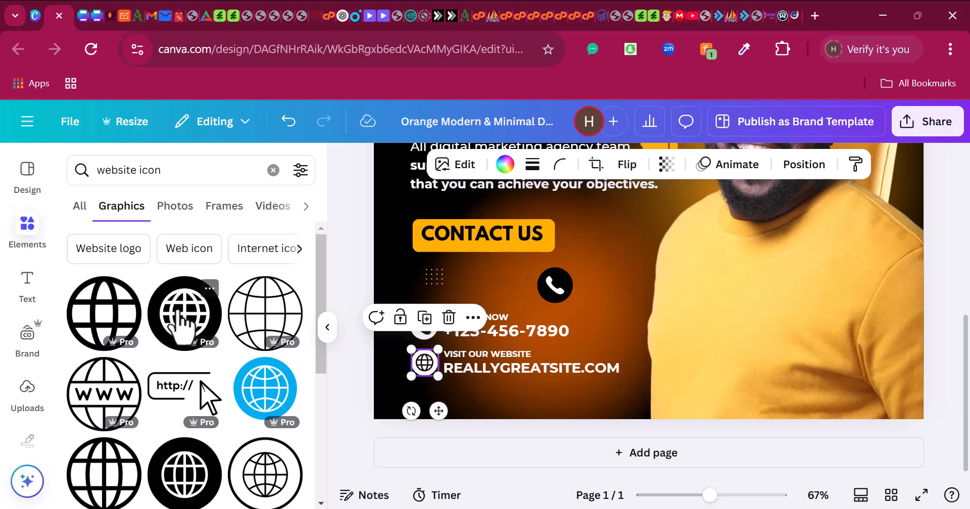
# - Try a globe graphic recoloured white, then delete it and the extra phone icon
pyautogui.moveTo(174, 323); pyautogui.dragTo(693, 363)
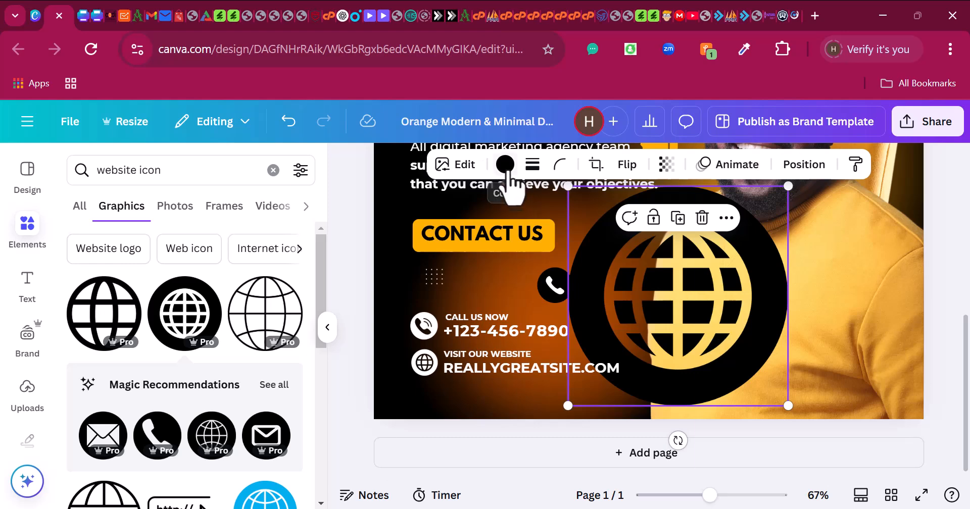
pyautogui.click(504, 164)
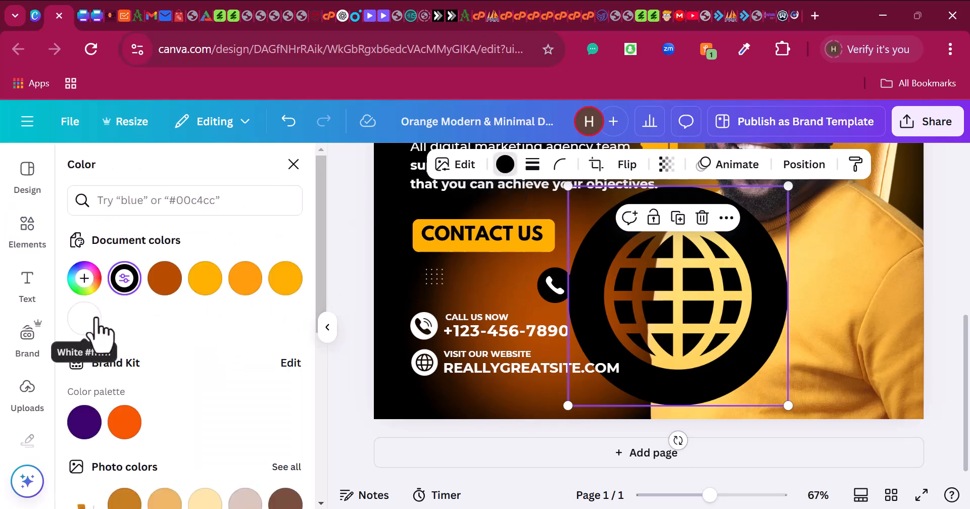
pyautogui.click(94, 326)
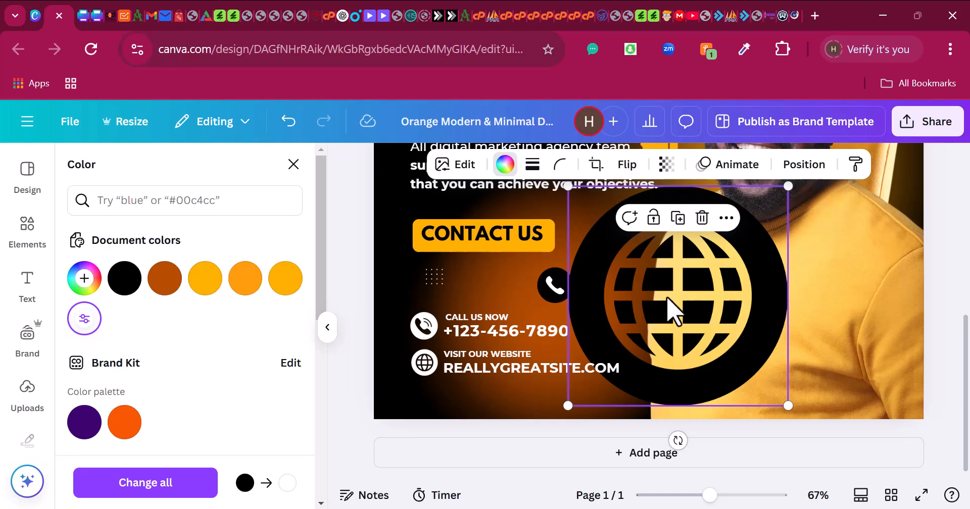
pyautogui.moveTo(677, 305)
pyautogui.mouseDown()
pyautogui.moveTo(509, 304)
pyautogui.moveTo(571, 288)
pyautogui.moveTo(696, 301)
pyautogui.mouseUp()
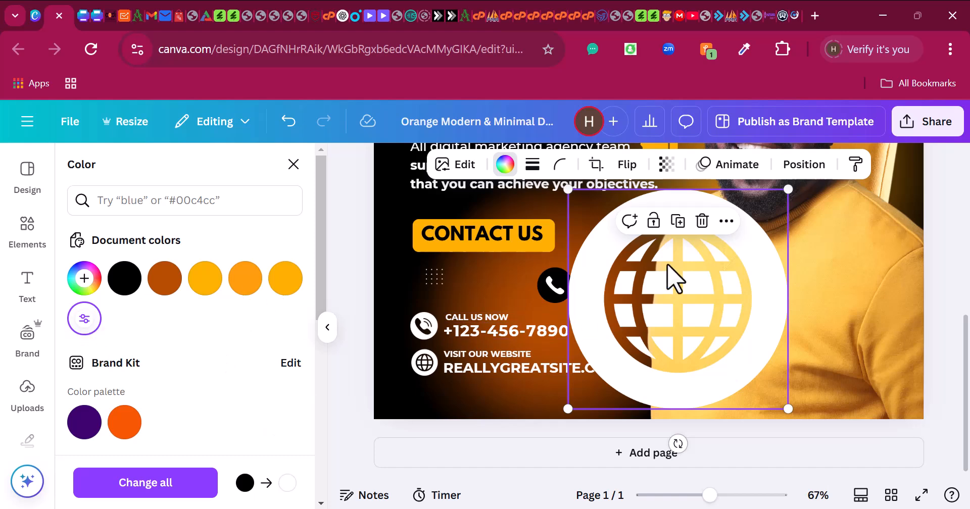
pyautogui.press('Delete')
pyautogui.click(558, 289)
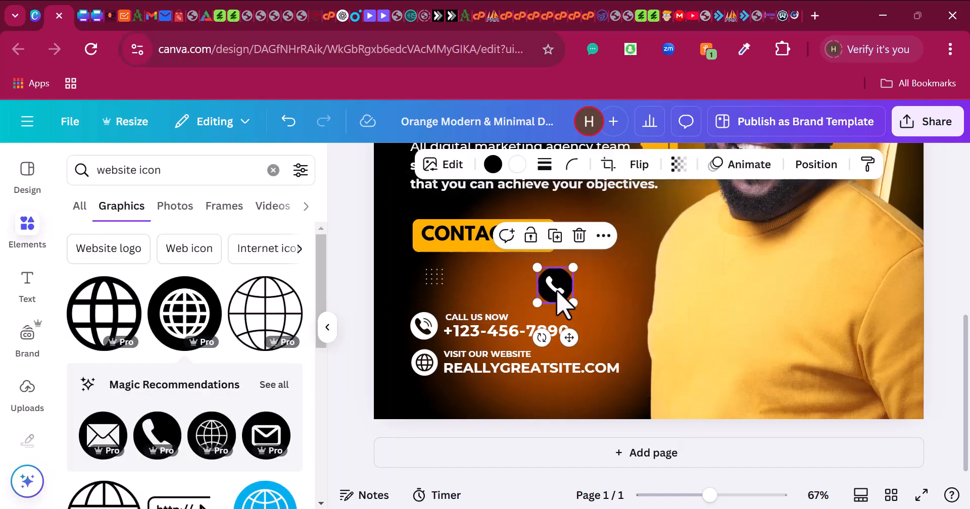
pyautogui.press('Delete')
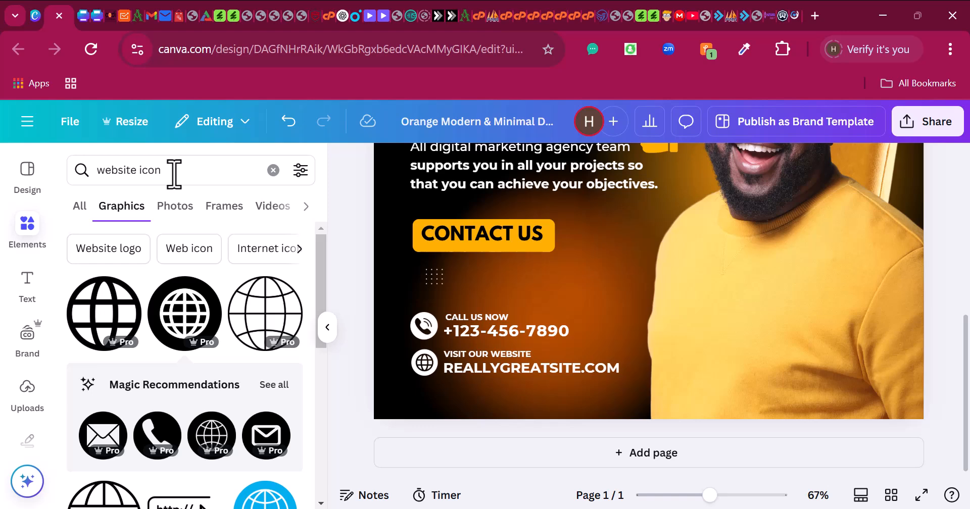
# - Replace the phone number with the business number and the website with HARRYSCOPEDIGITAL.COM.NG, shrinking it to one line
pyautogui.click(525, 334)
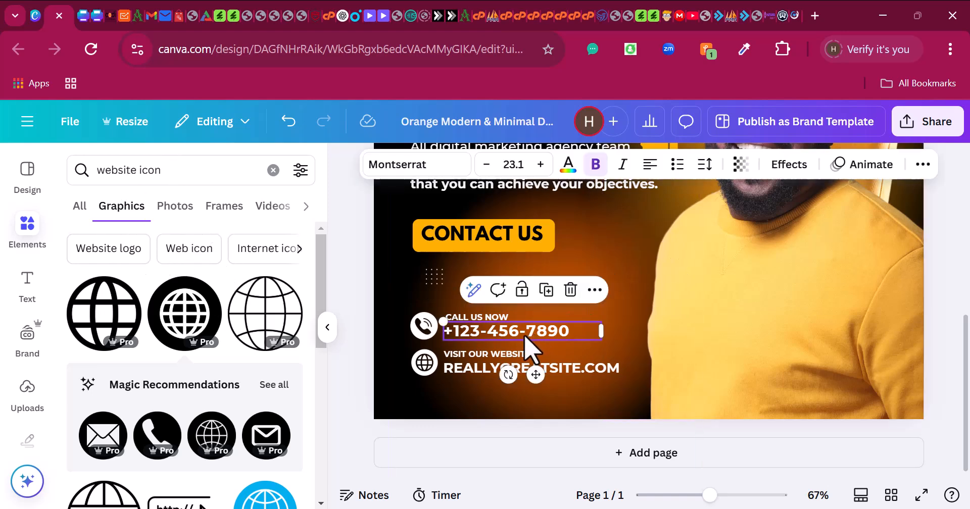
pyautogui.doubleClick(508, 332)
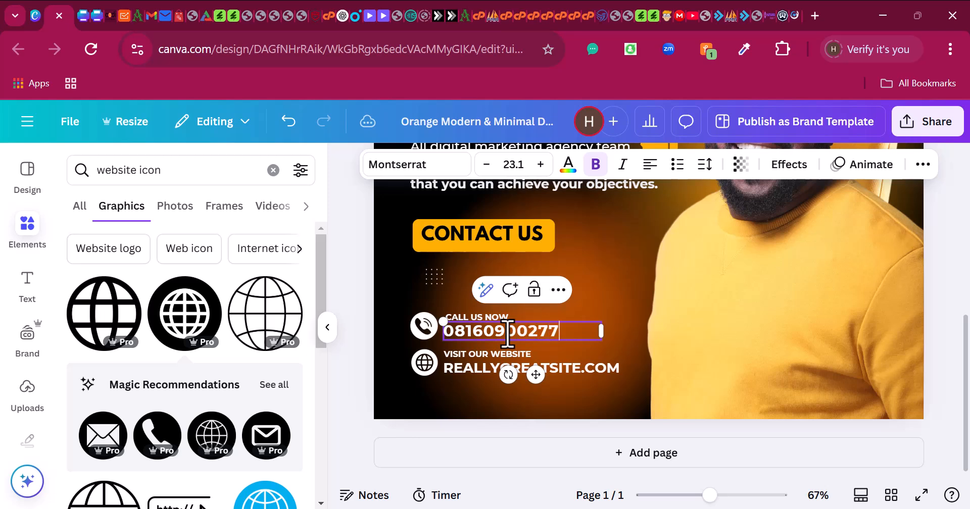
pyautogui.doubleClick(584, 371)
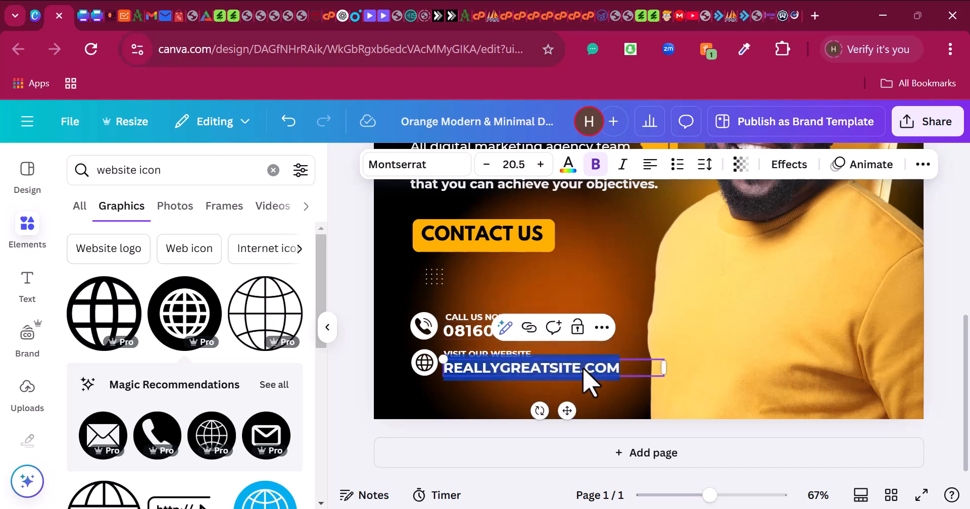
pyautogui.write('HARRYSCOPEDIGITAL.COM')
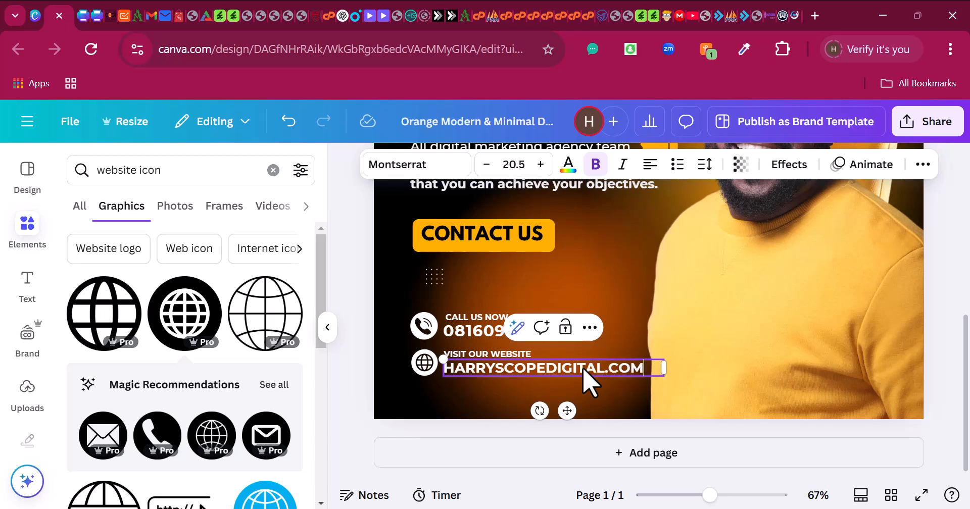
pyautogui.write('.NG')
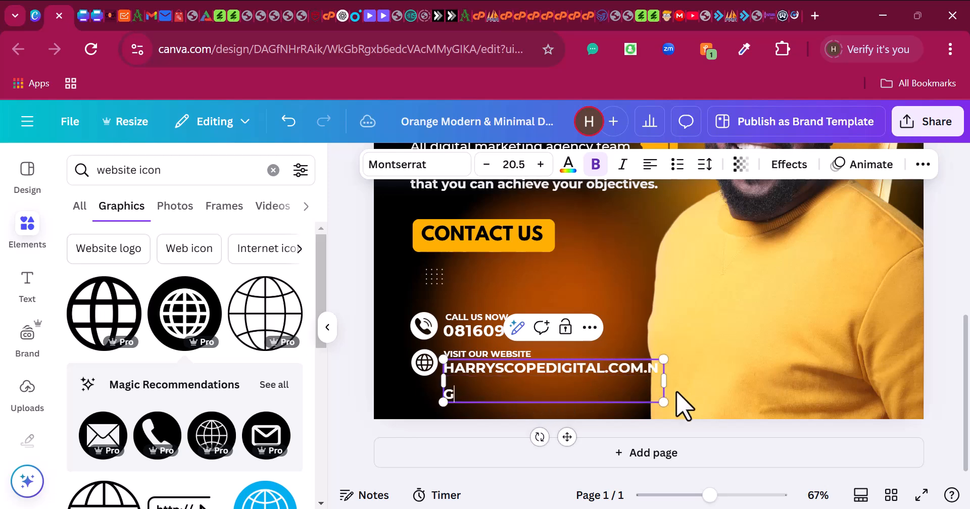
pyautogui.moveTo(663, 402); pyautogui.dragTo(663, 381)
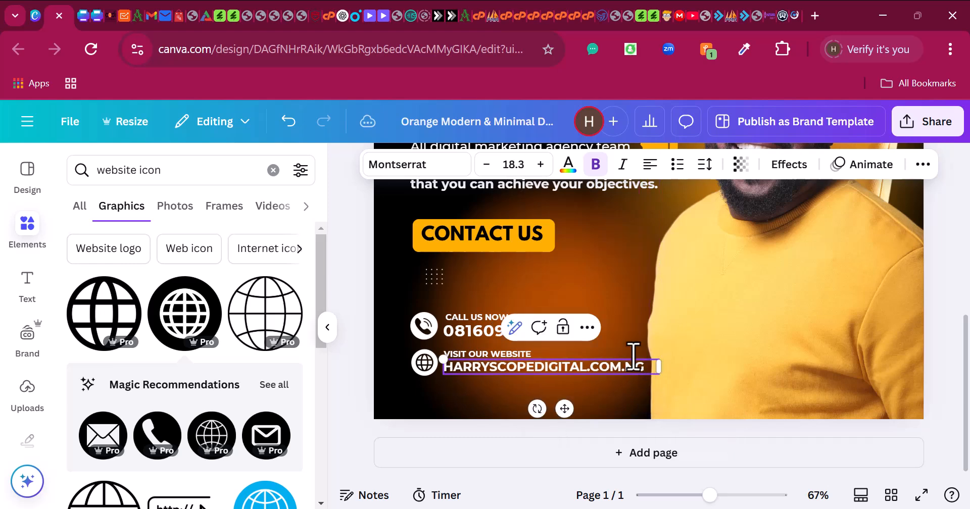
# - Lower the paragraph text and shift the man's photo to the left
pyautogui.click(642, 303)
pyautogui.scroll(3, 641, 308)
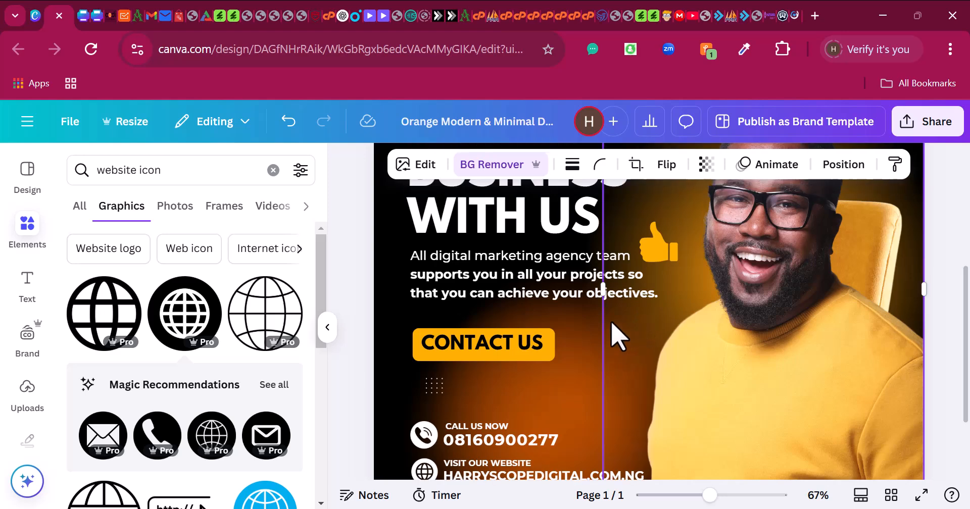
pyautogui.scroll(2, 612, 323)
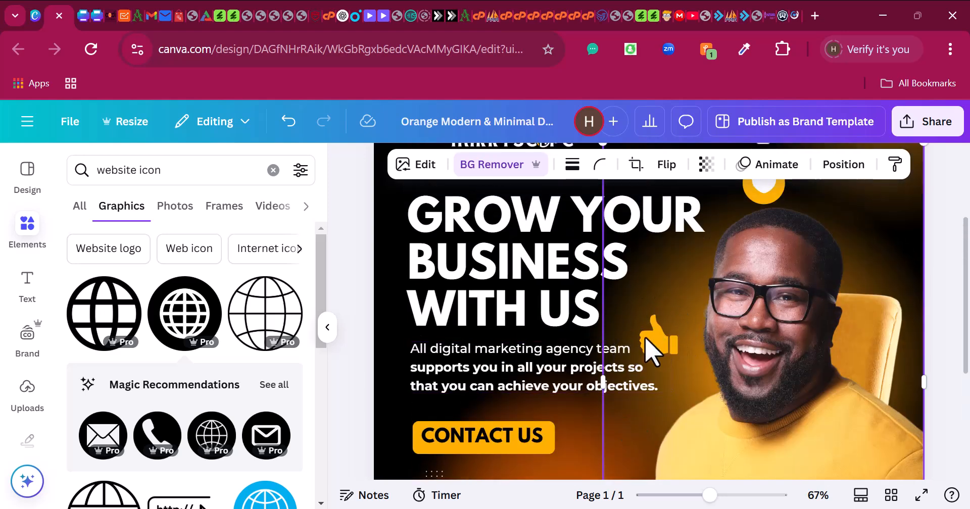
pyautogui.click(645, 390)
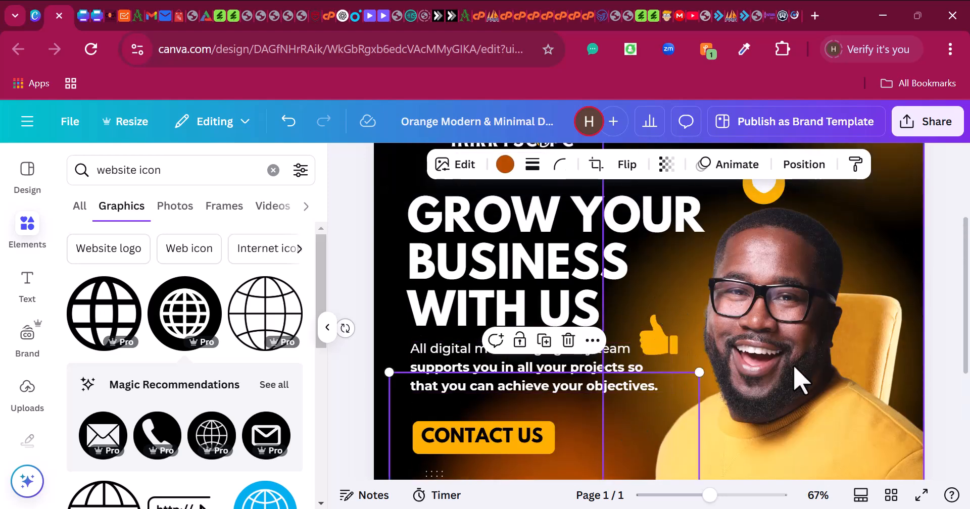
pyautogui.moveTo(795, 372); pyautogui.dragTo(855, 367)
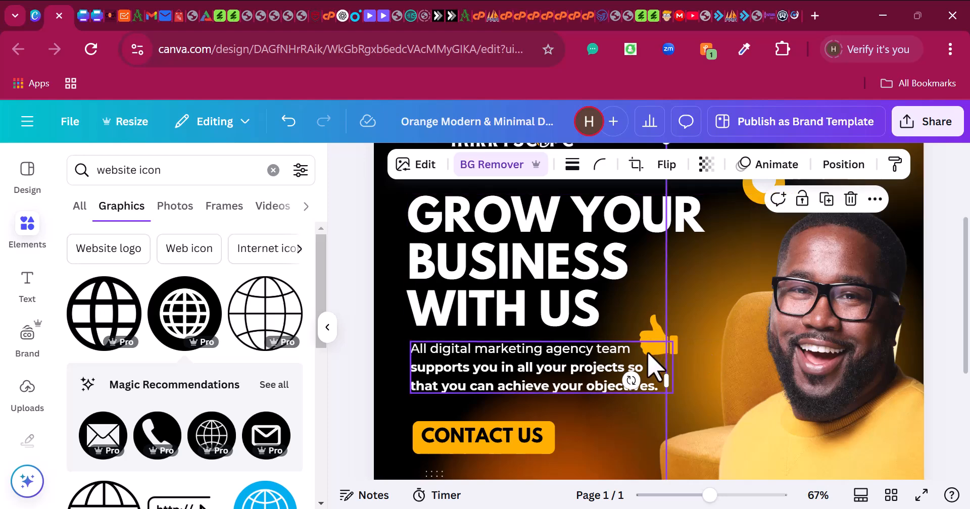
pyautogui.moveTo(648, 354); pyautogui.dragTo(577, 443)
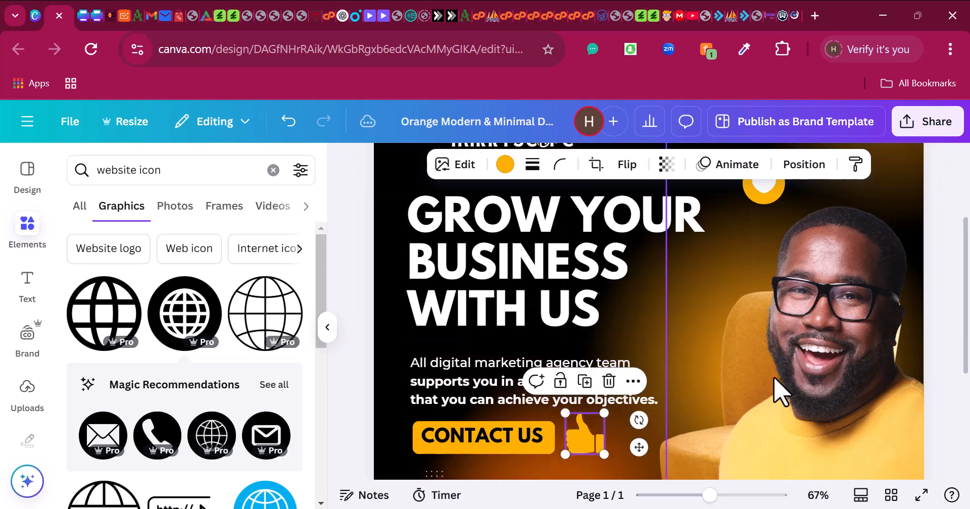
pyautogui.moveTo(805, 390); pyautogui.dragTo(772, 368)
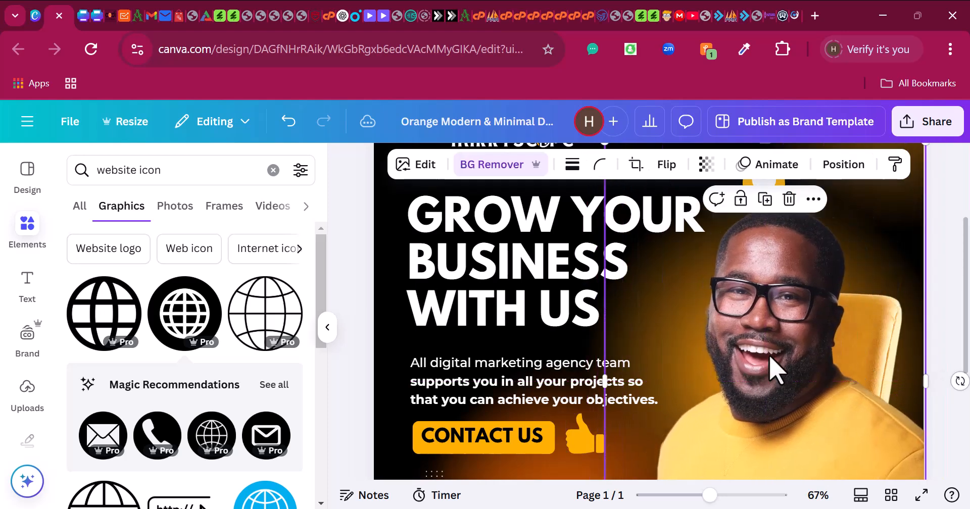
# - Open the Share this design panel
pyautogui.scroll(-3, 768, 371)
pyautogui.scroll(3, 768, 371)
pyautogui.scroll(3, 763, 359)
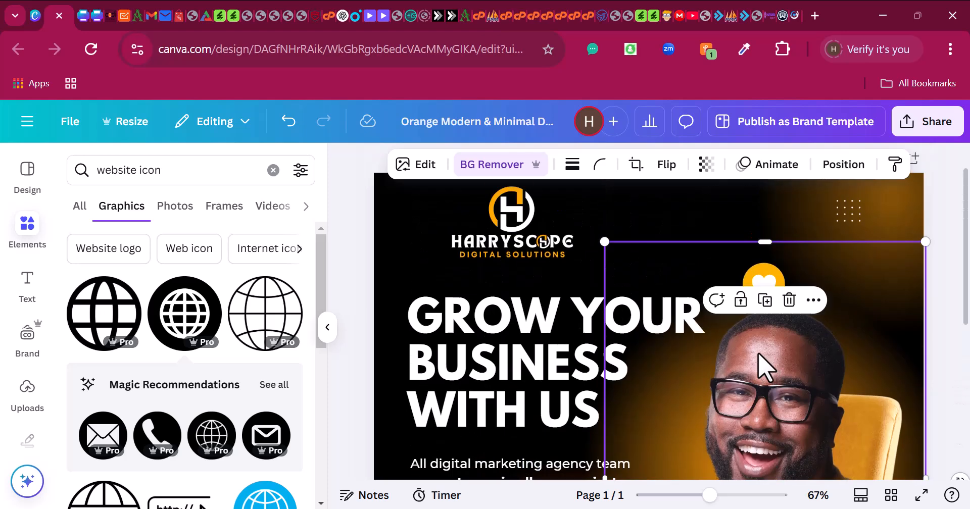
pyautogui.scroll(-7, 591, 298)
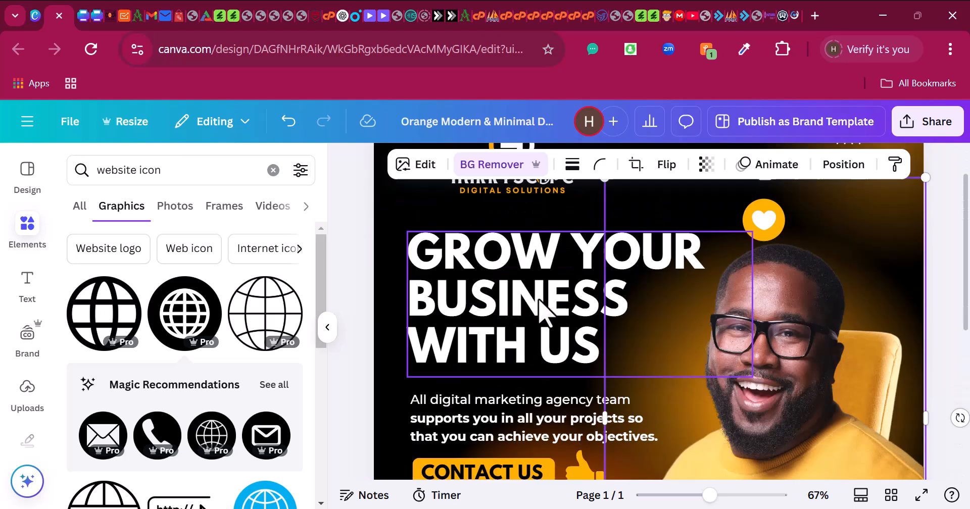
pyautogui.click(929, 127)
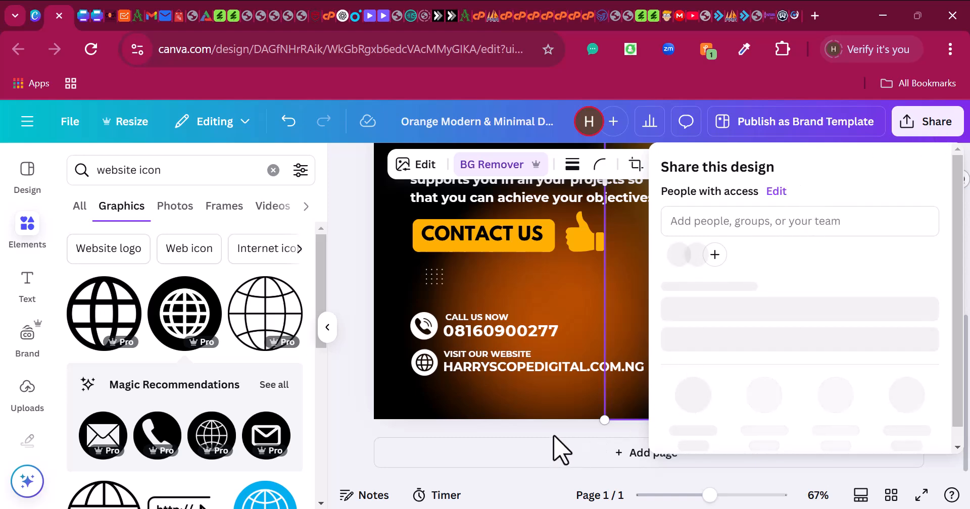
# - Download the finished post as a 1080 × 1080 PNG file
pyautogui.scroll(-2, 696, 369)
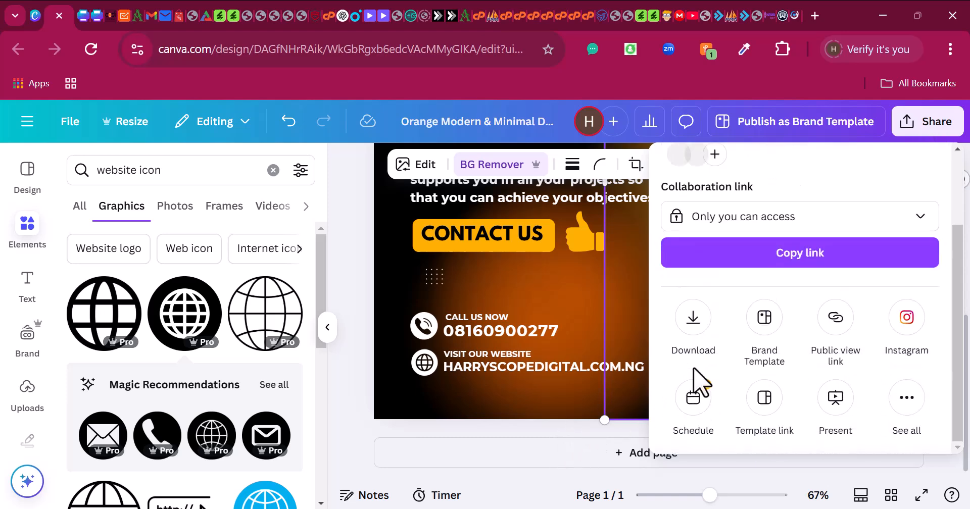
pyautogui.click(696, 330)
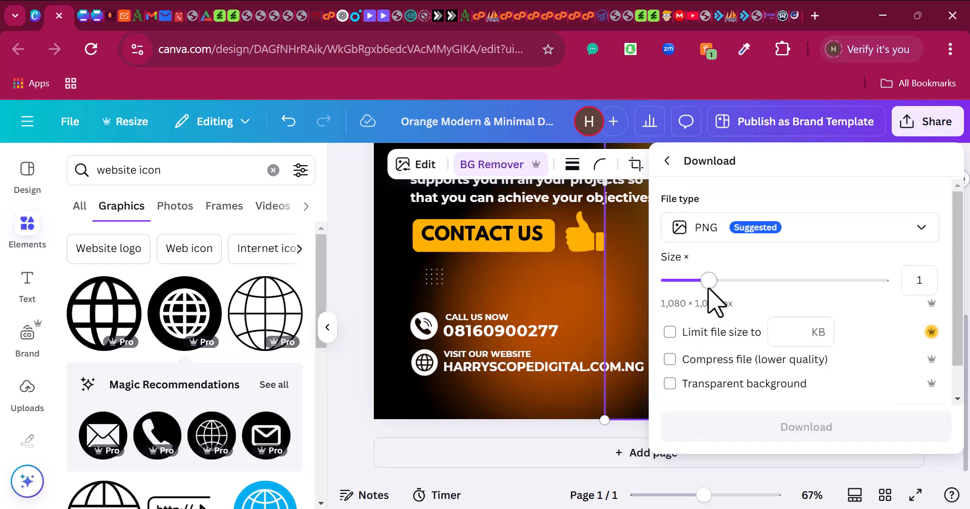
pyautogui.scroll(-1, 712, 303)
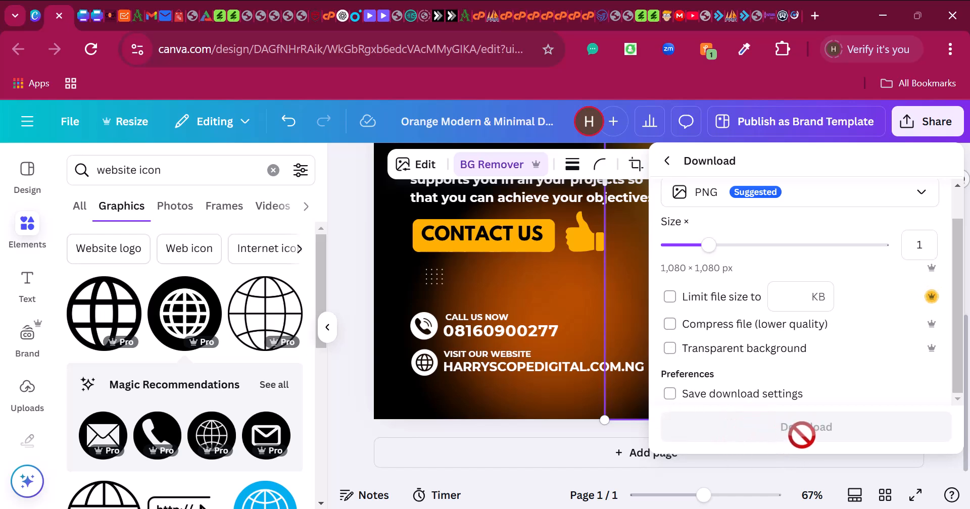
pyautogui.scroll(1, 794, 434)
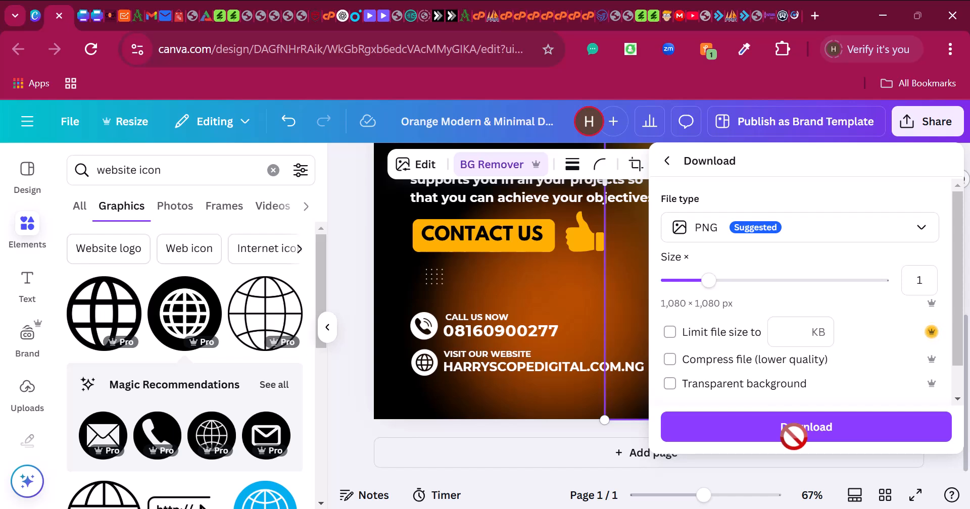
pyautogui.click(795, 434)
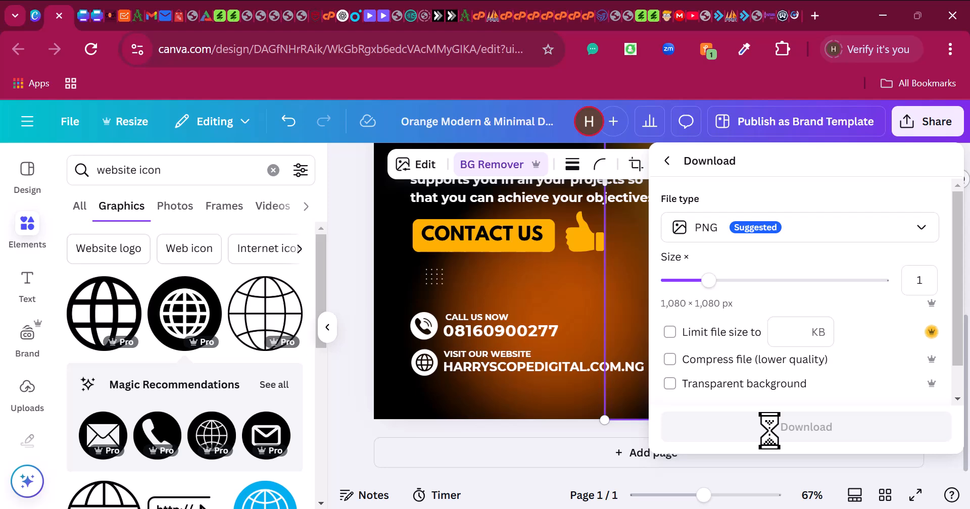
pyautogui.scroll(4, 832, 306)
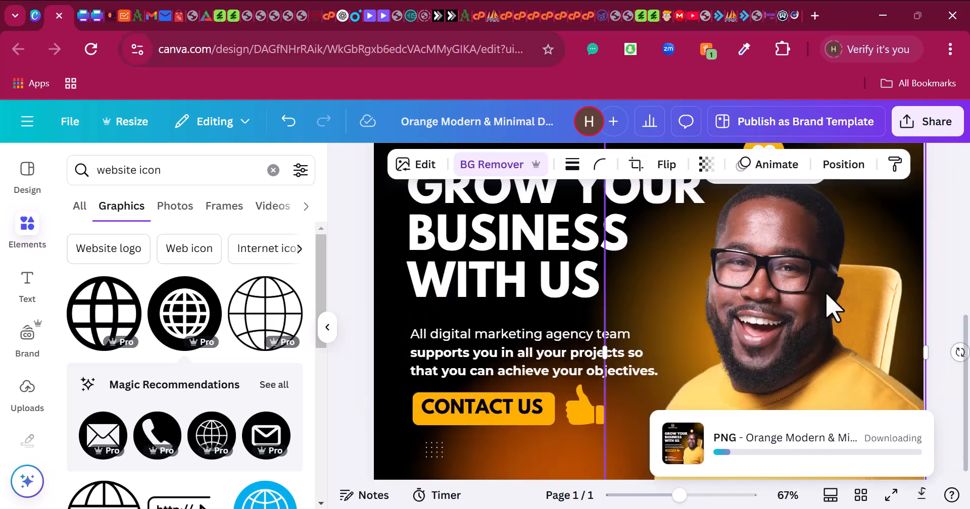
pyautogui.scroll(3, 833, 307)
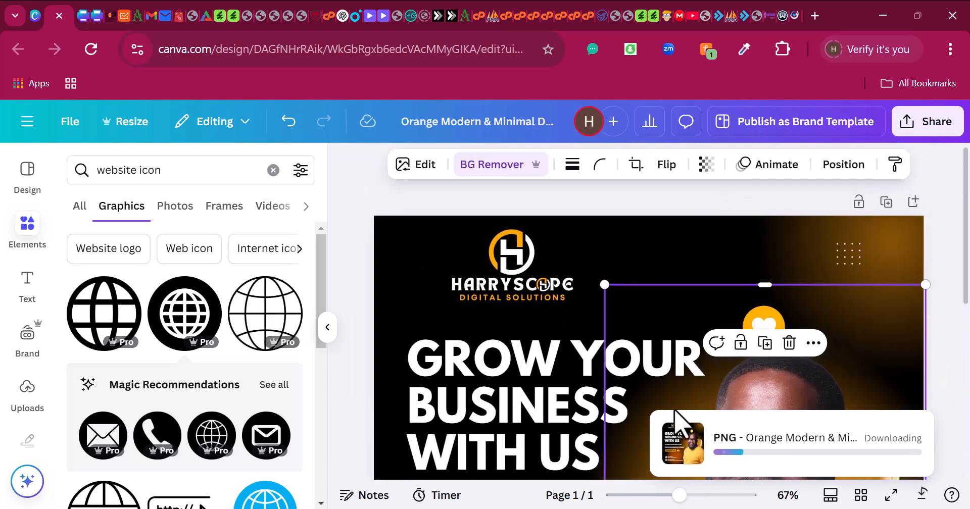